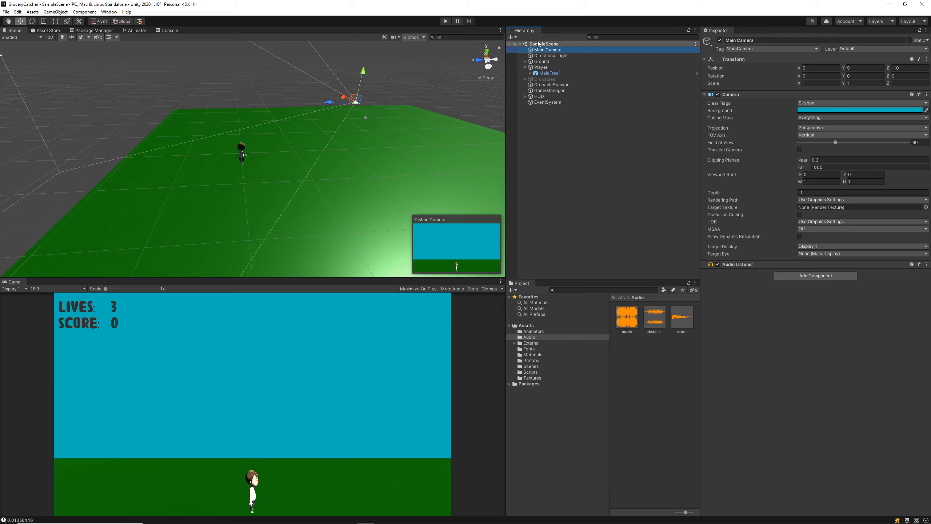
- Add an Audio Source component to the GameManager object and enable its Loop option
click(546, 141)
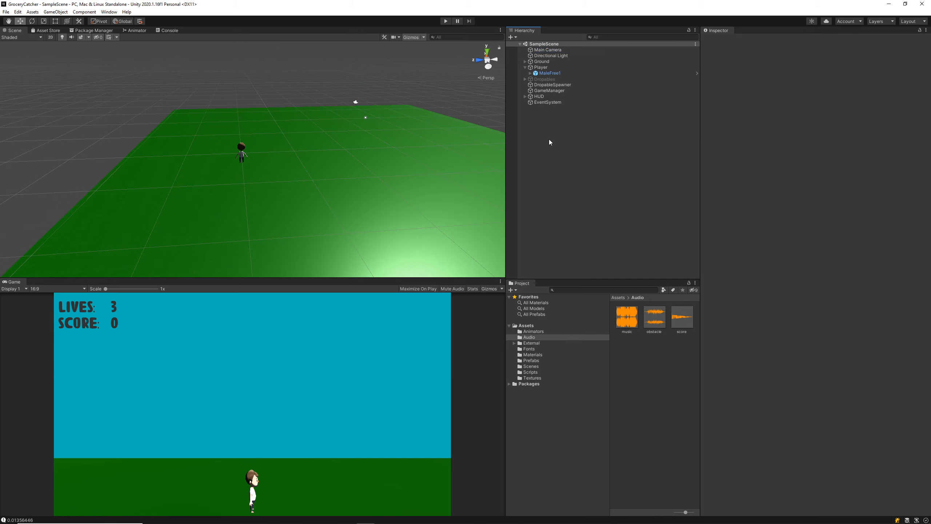
click(558, 102)
click(565, 90)
click(799, 117)
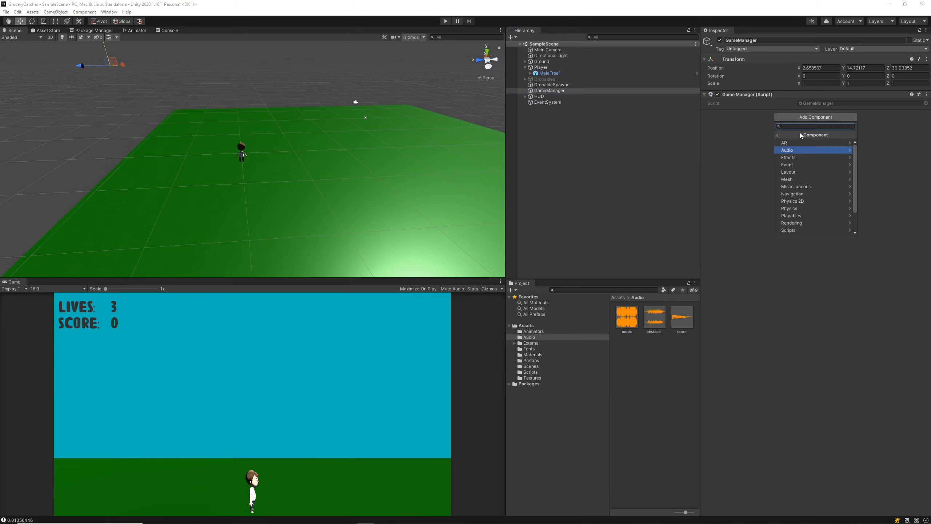
click(791, 151)
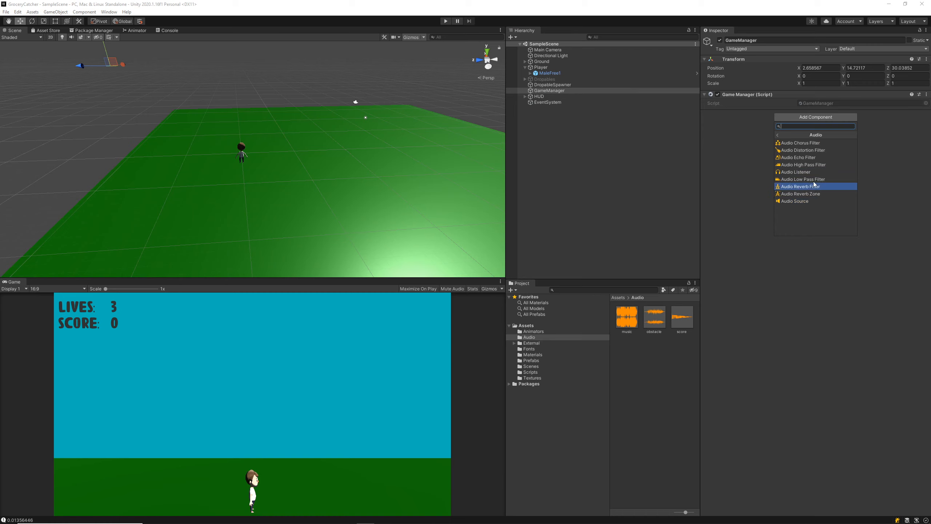
click(793, 201)
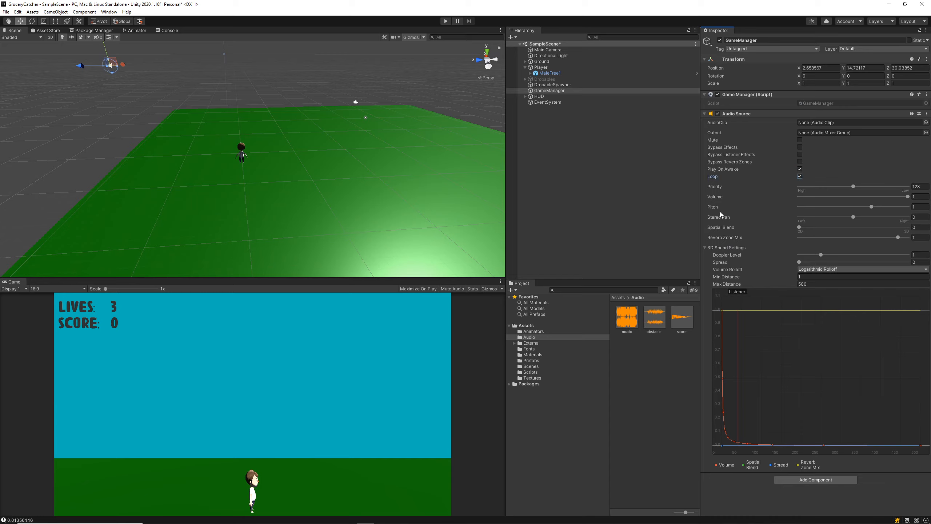
- Assign the music clip to GameManager's Audio Source and set its volume to 0.1
drag(626, 316, 830, 125)
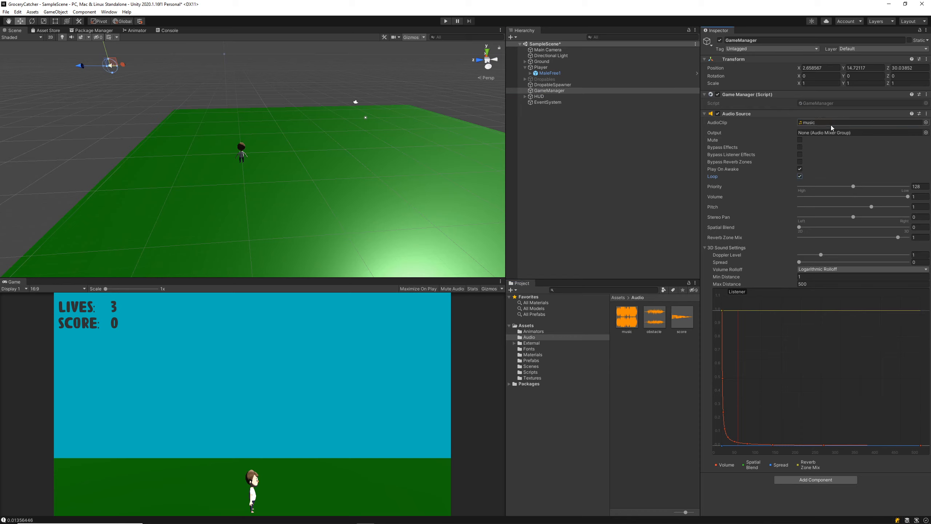
double_click(800, 161)
click(912, 196)
click(581, 150)
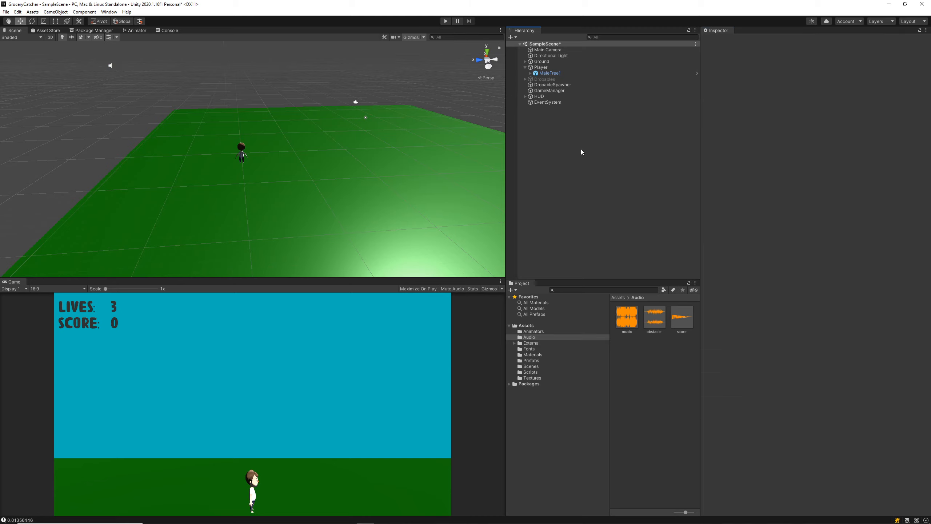
- Play-test the game with the background music, moving the character left and right, and stop it
click(443, 20)
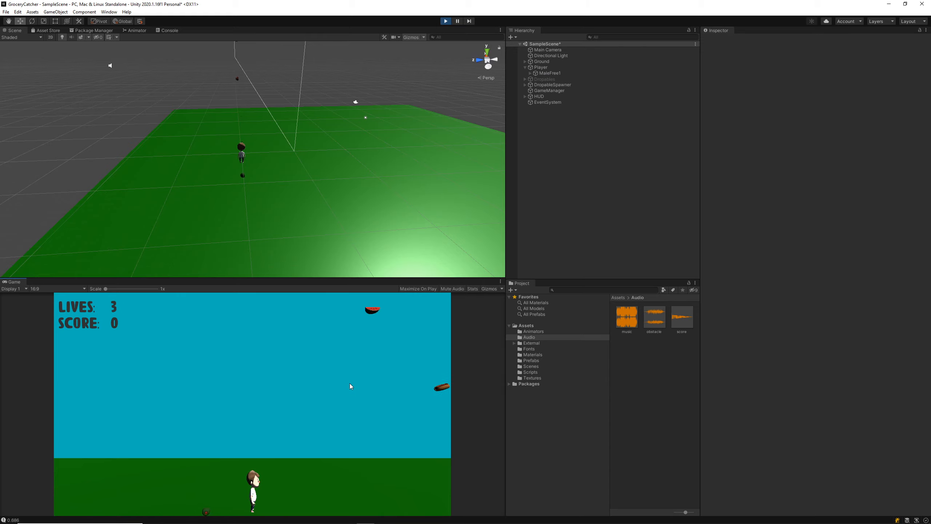
key(Left)
key(Right)
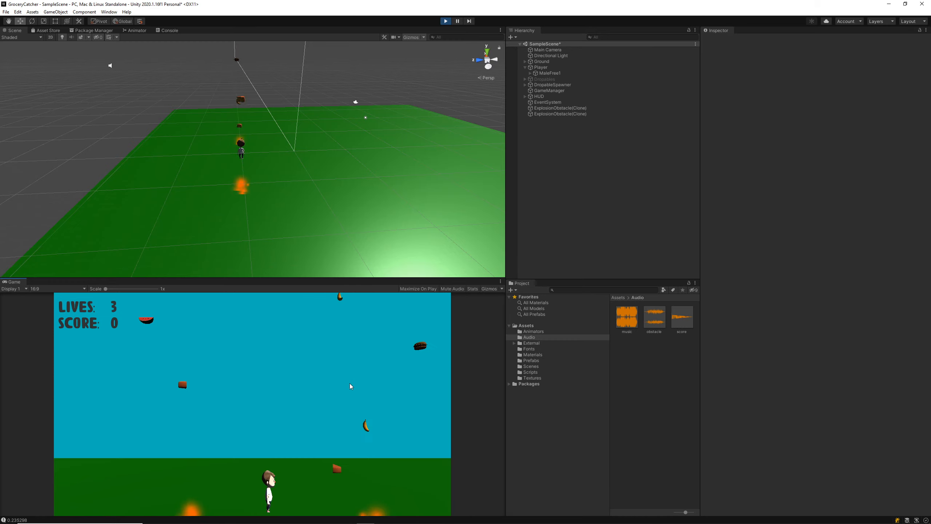
key(Right)
key(Left)
key(Right)
key(Right)
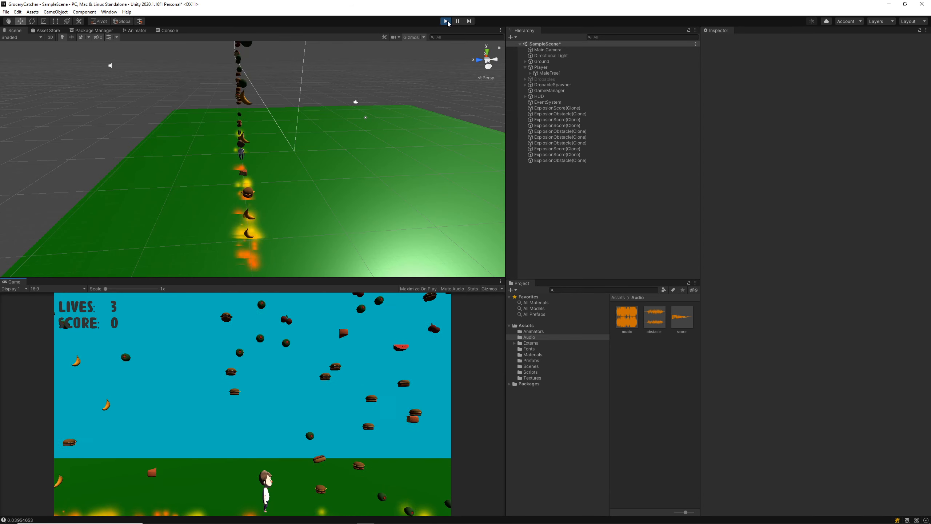
key(ctrl+p)
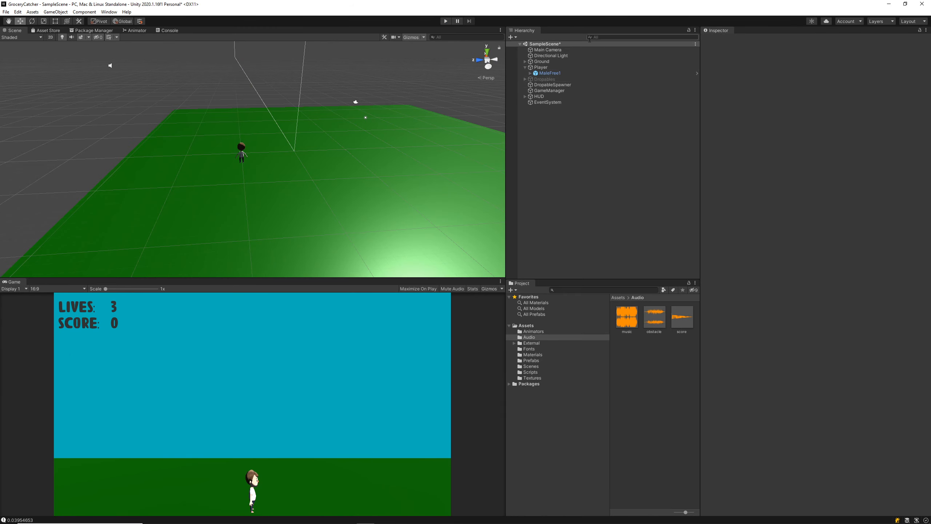
- Set the volume of GameManager's Audio Source to 0.05 and save the scene
click(560, 91)
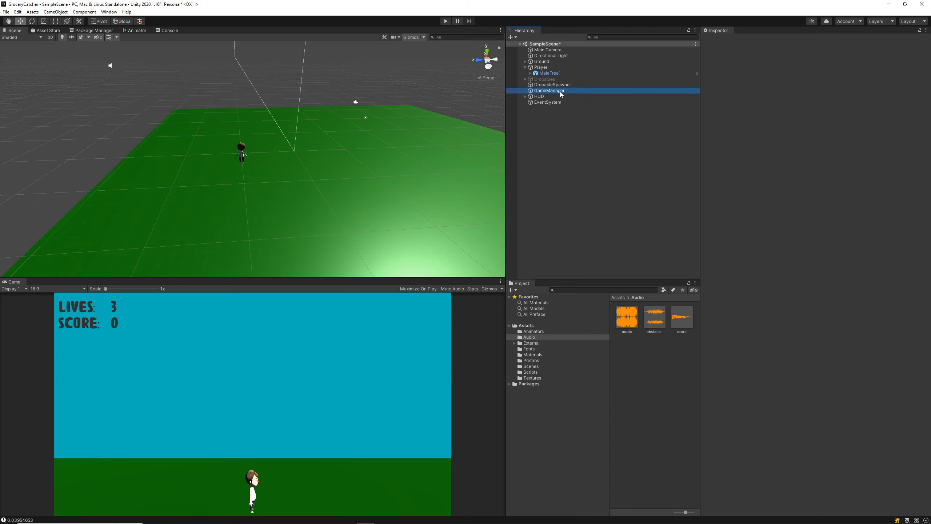
click(920, 196)
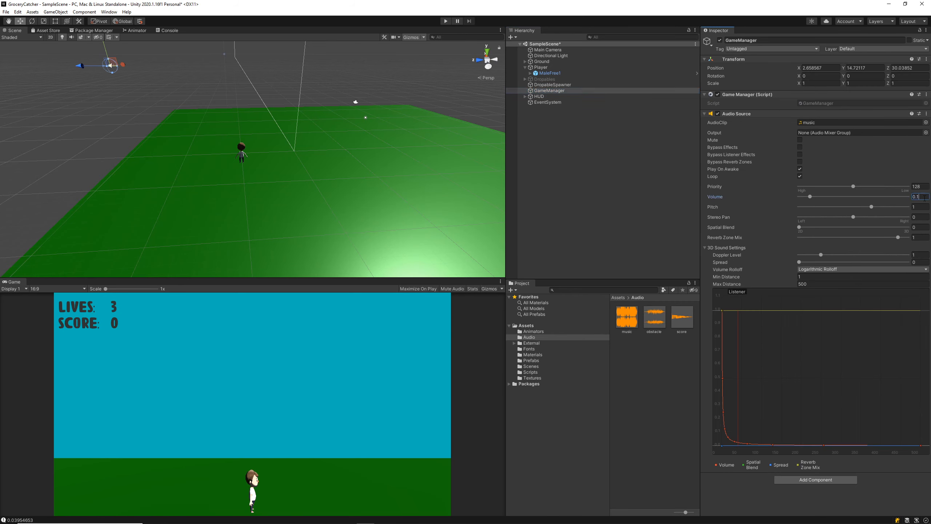
text(0.05)
click(472, 102)
key(ctrl+s)
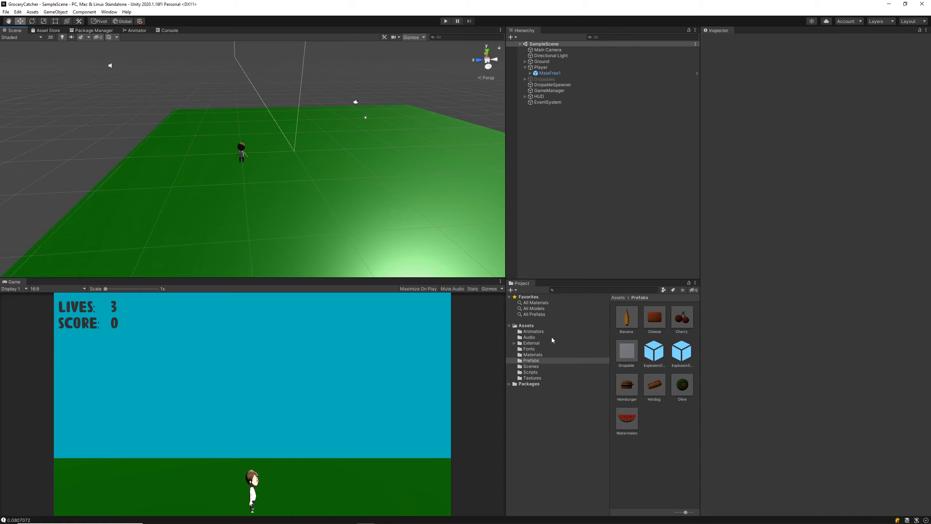
- Open the Dropable script in Visual Studio, declare a public AudioClip field named hitClip below the explosion field, and save
click(541, 373)
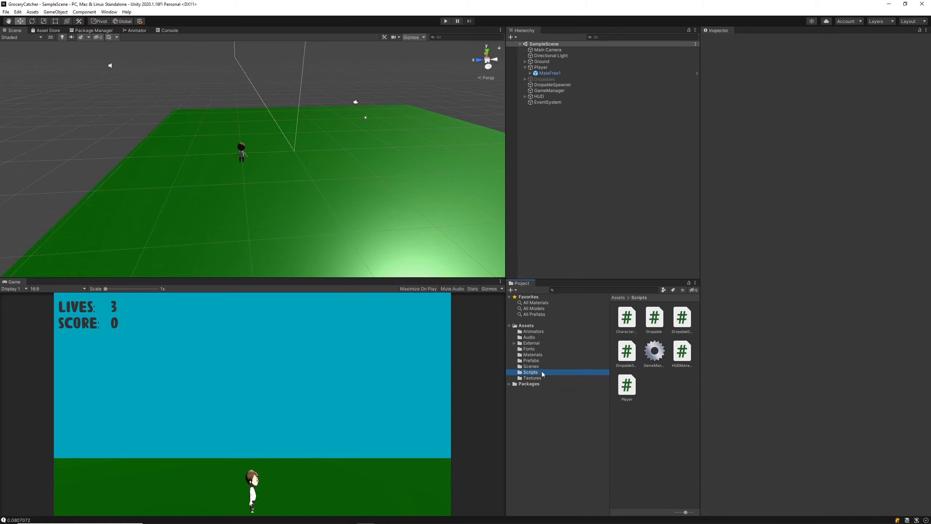
double_click(654, 318)
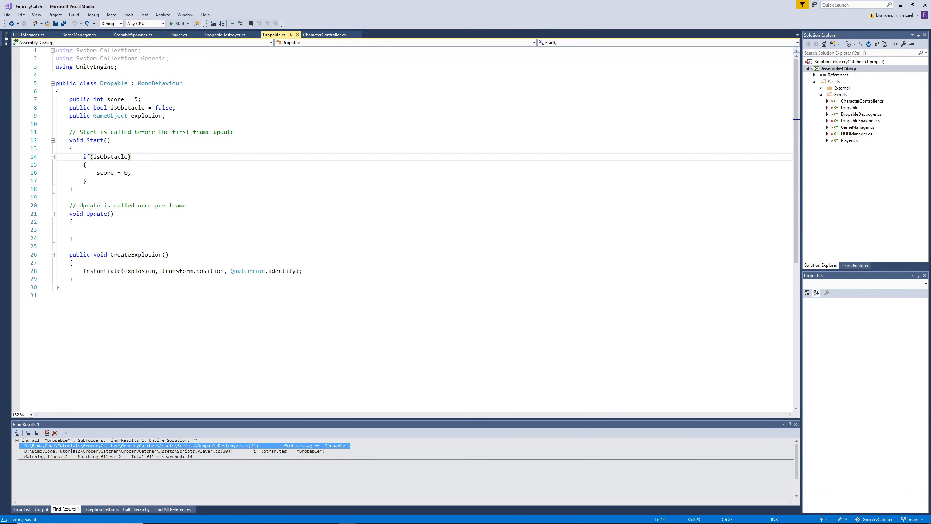
click(214, 117)
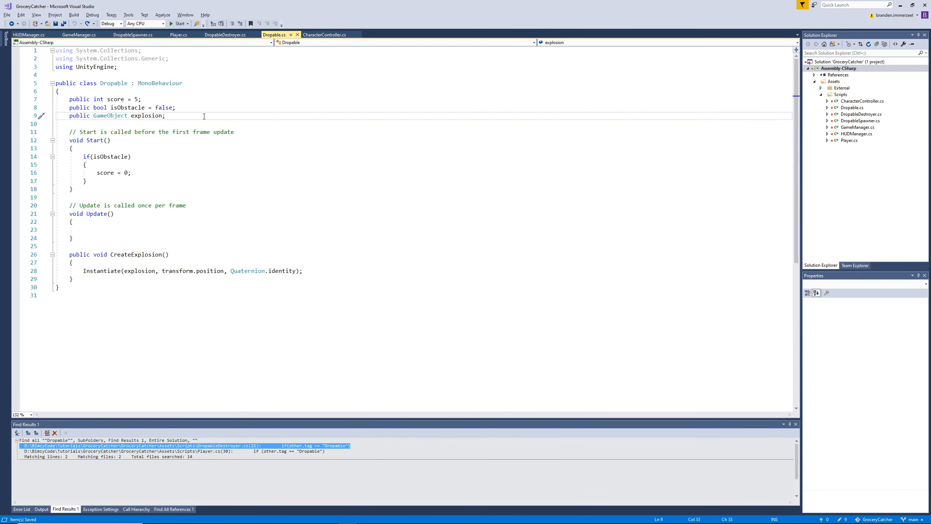
key(Return)
text(public )
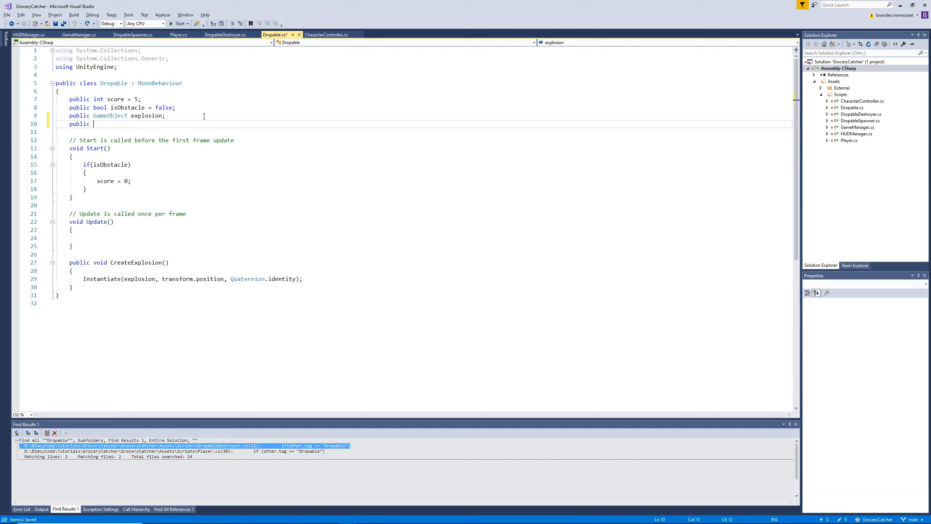
text(Audi)
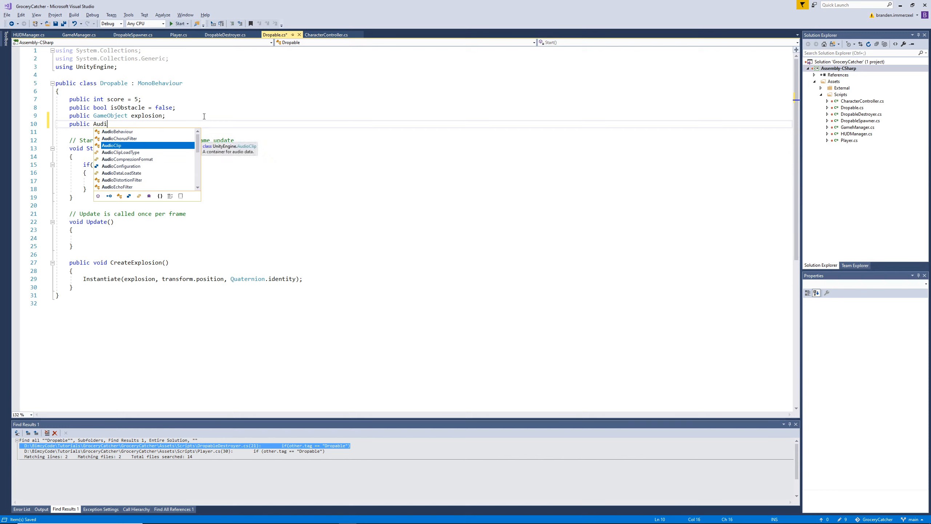
text(oClip clip)
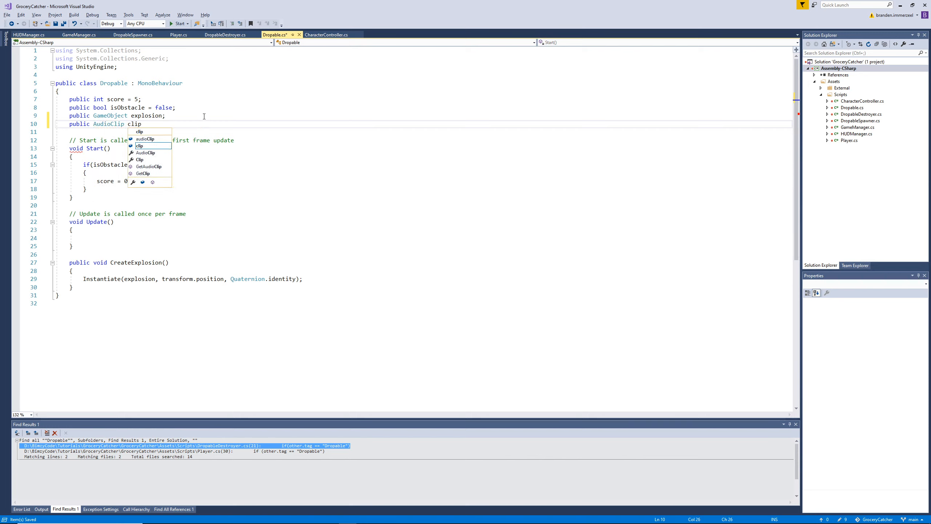
key(BackSpace)
key(BackSpace)
key(BackSpace)
key(BackSpace)
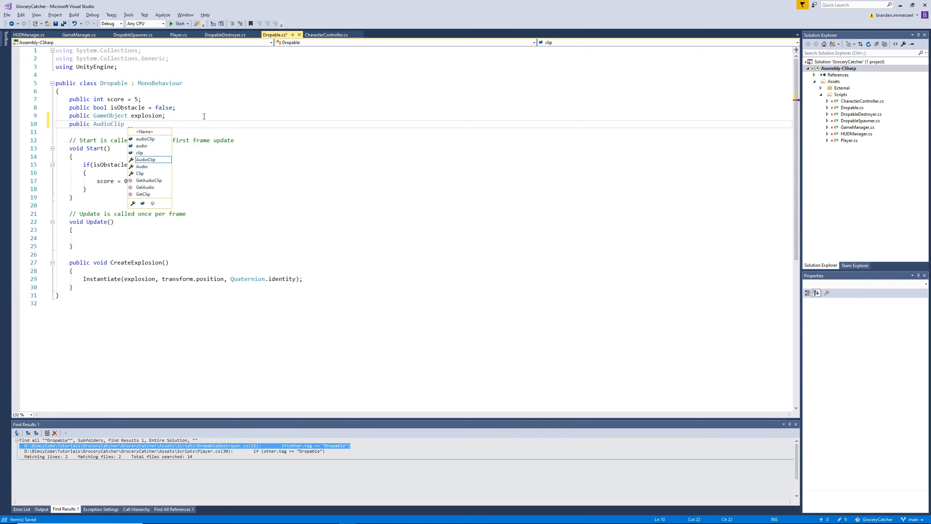
text(hitClip;)
key(ctrl+s)
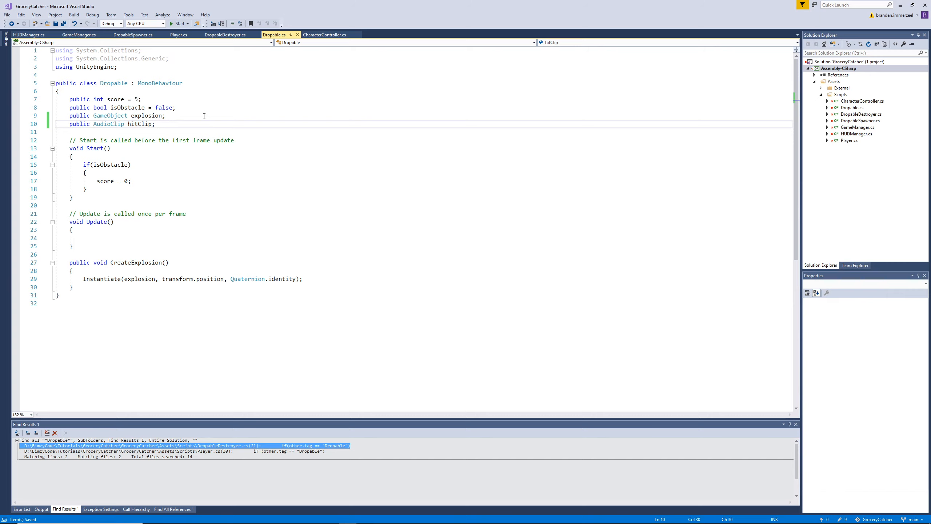
click(206, 115)
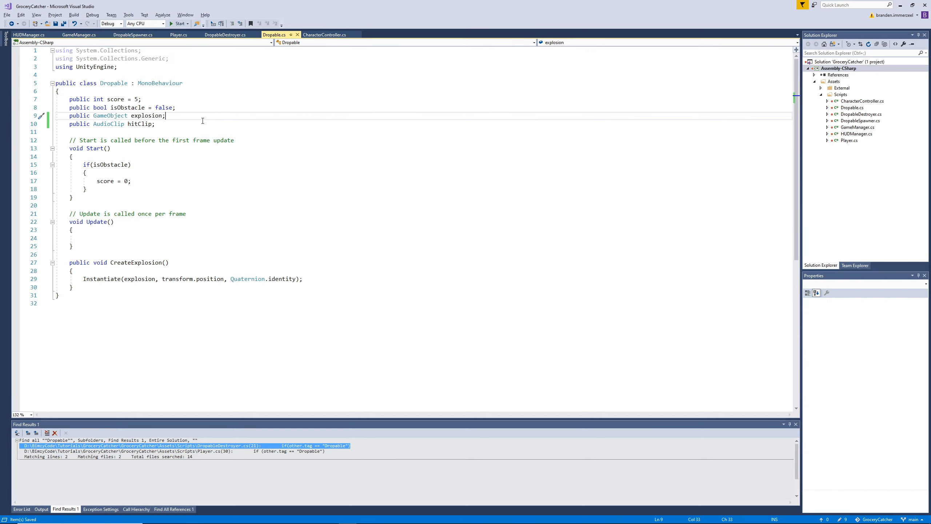
click(133, 127)
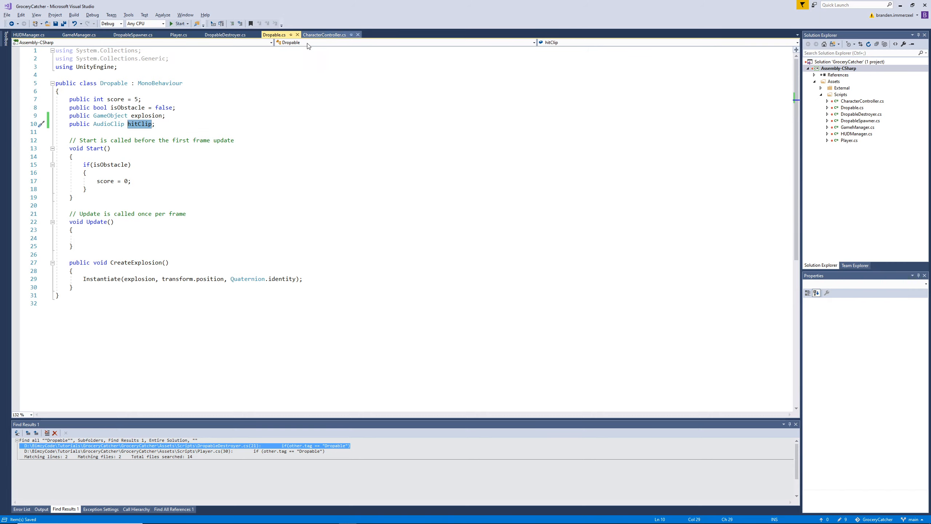
key(End)
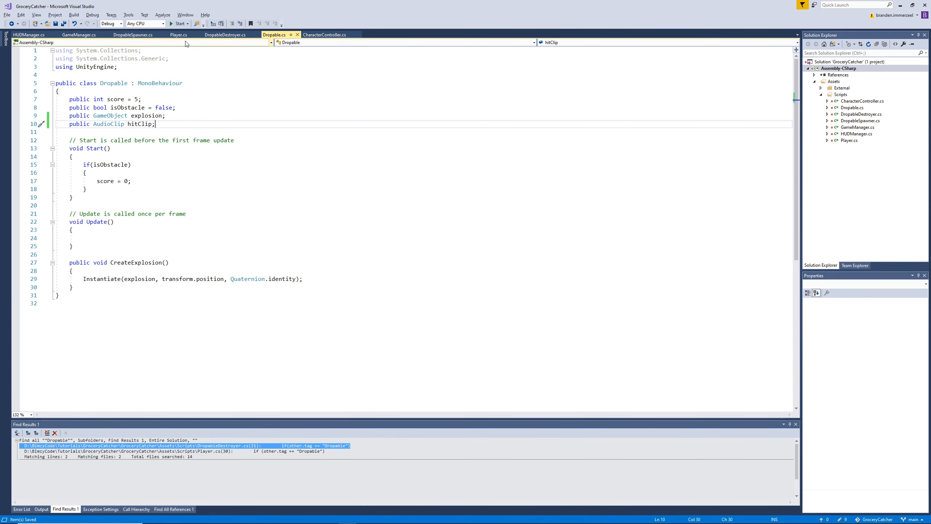
- In Player.cs, replace other.GetComponent<Dropable>() before CreateExplosion() with the dropable variable and add a new line below it
click(179, 34)
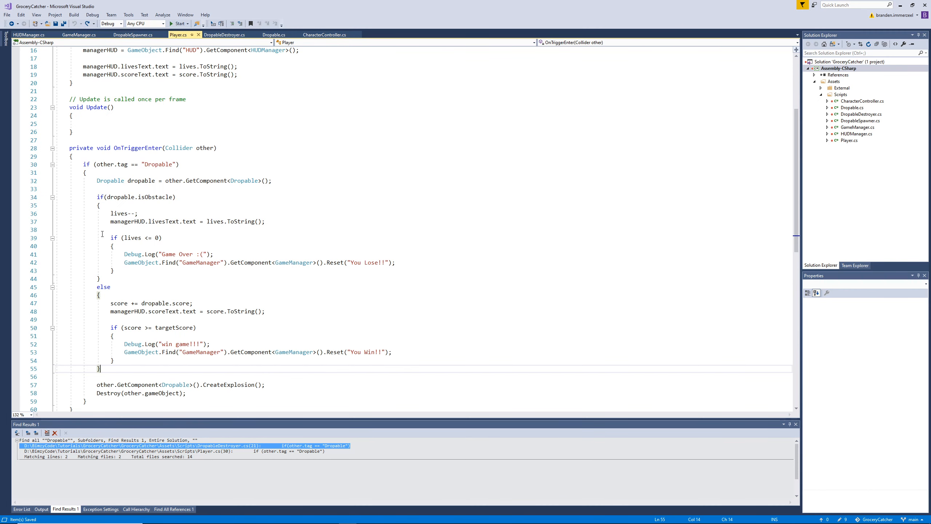
scroll(145, 344, down, 2)
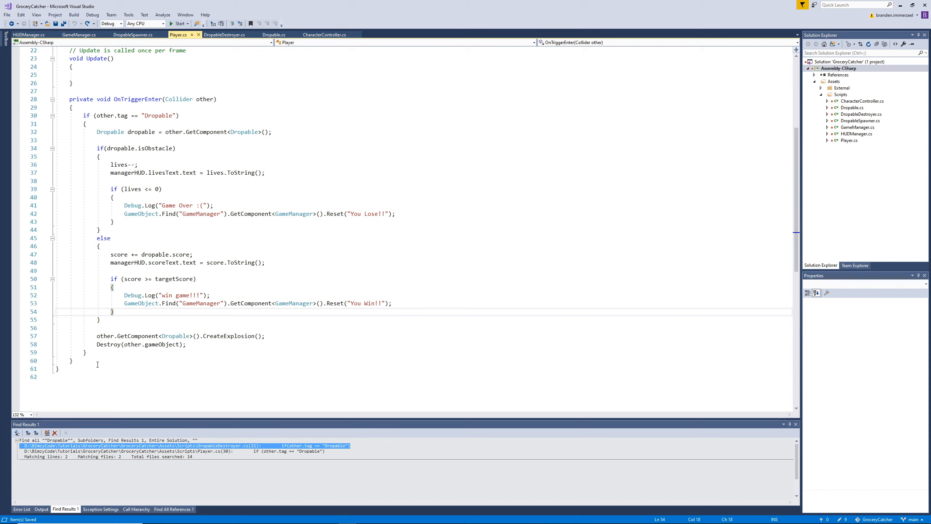
click(106, 339)
drag(97, 337, 201, 337)
double_click(141, 133)
key(ctrl+c)
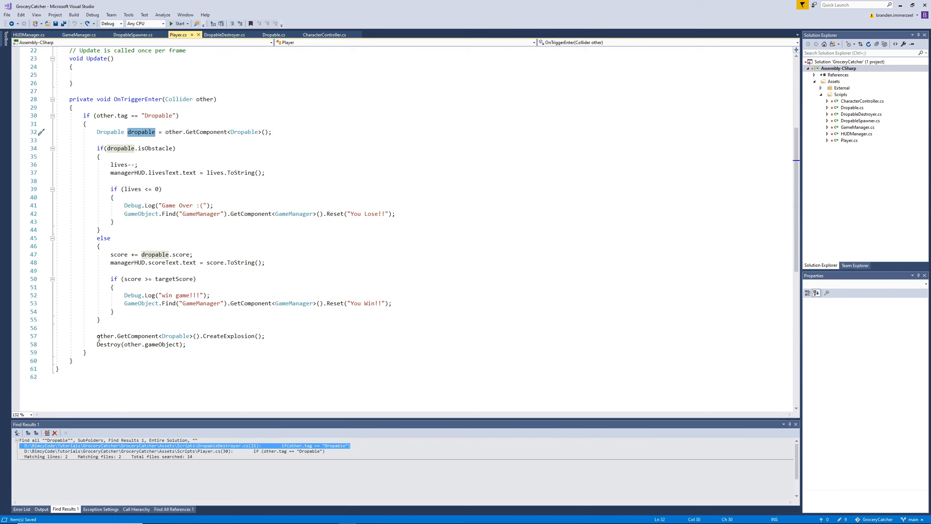
drag(98, 338, 201, 339)
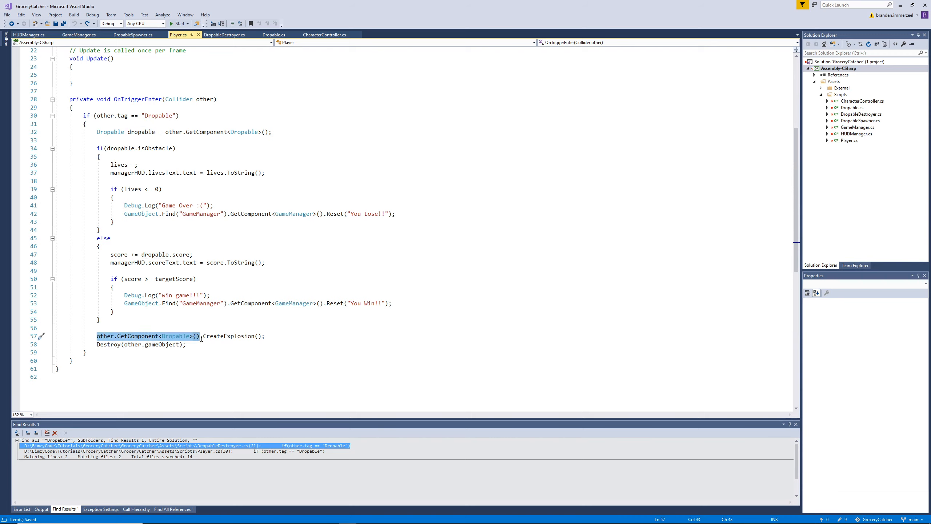
key(ctrl+v)
key(Return)
key(ctrl+v)
text(.)
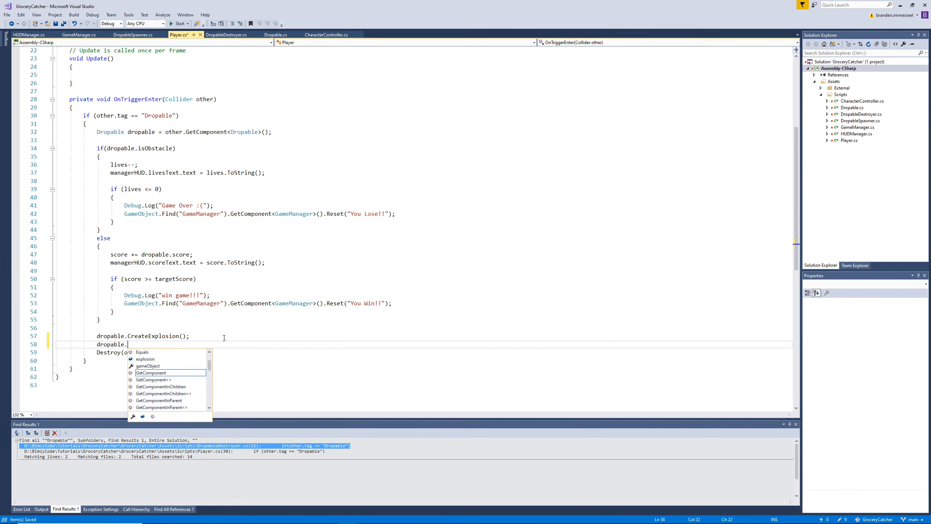
key(BackSpace)
key(BackSpace)
key(BackSpace)
key(BackSpace)
key(BackSpace)
key(BackSpace)
key(BackSpace)
key(BackSpace)
key(BackSpace)
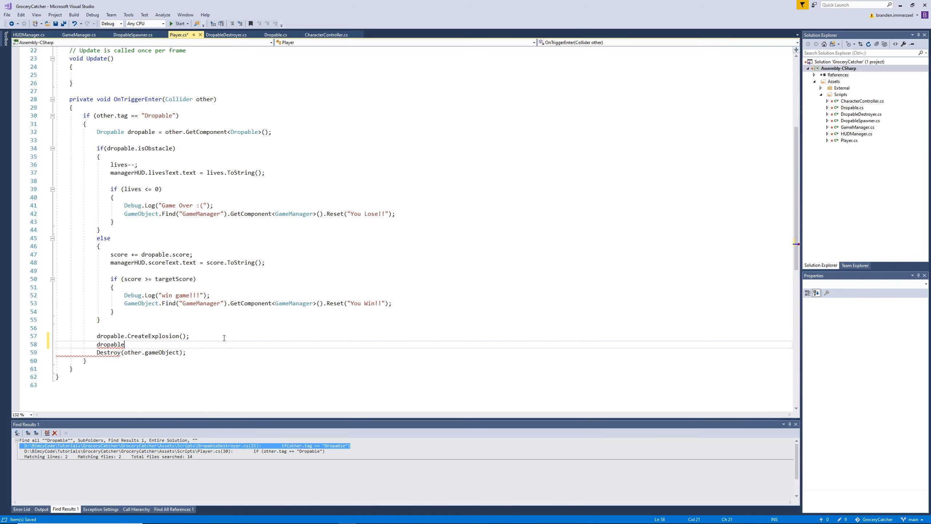
- Write GetComponent<AudioSource>() on the new line below the CreateExplosion call
text(Get)
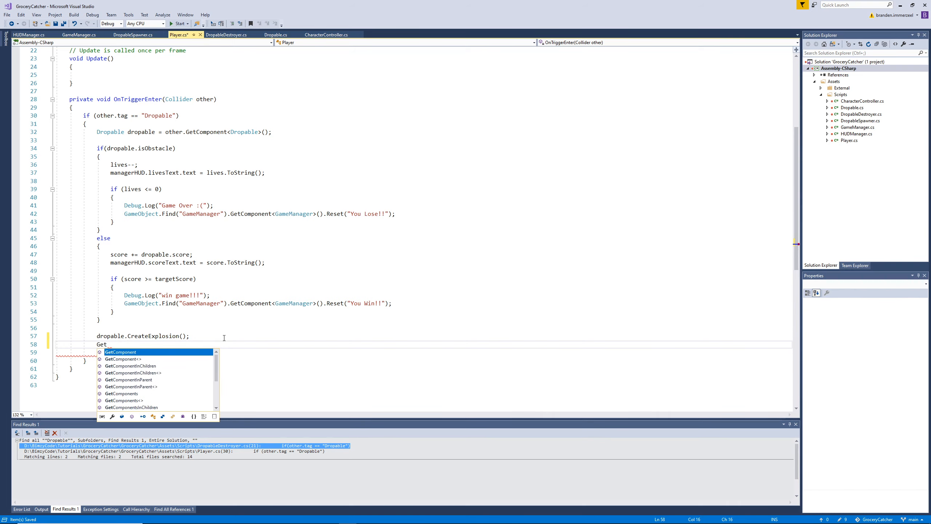
key(Tab)
text(<>()
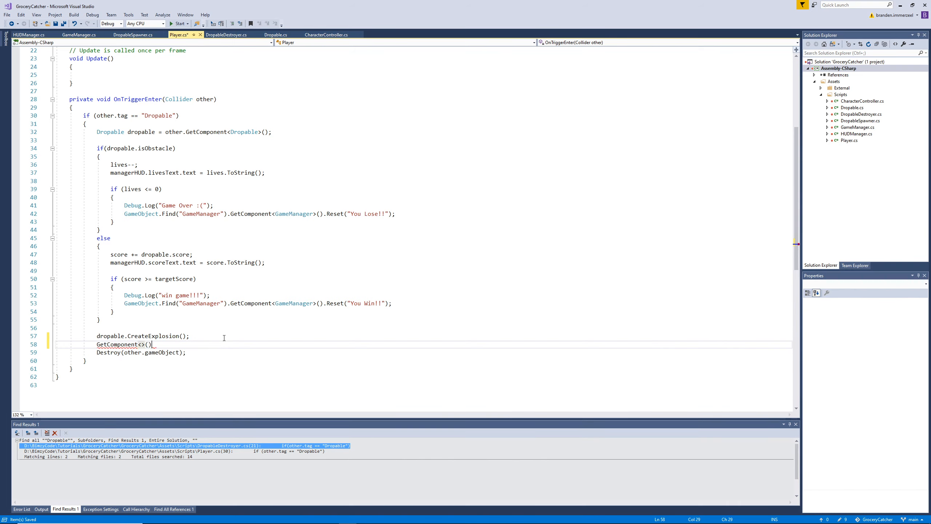
key(Left)
key(Left)
key(Left)
text(AudioSource)
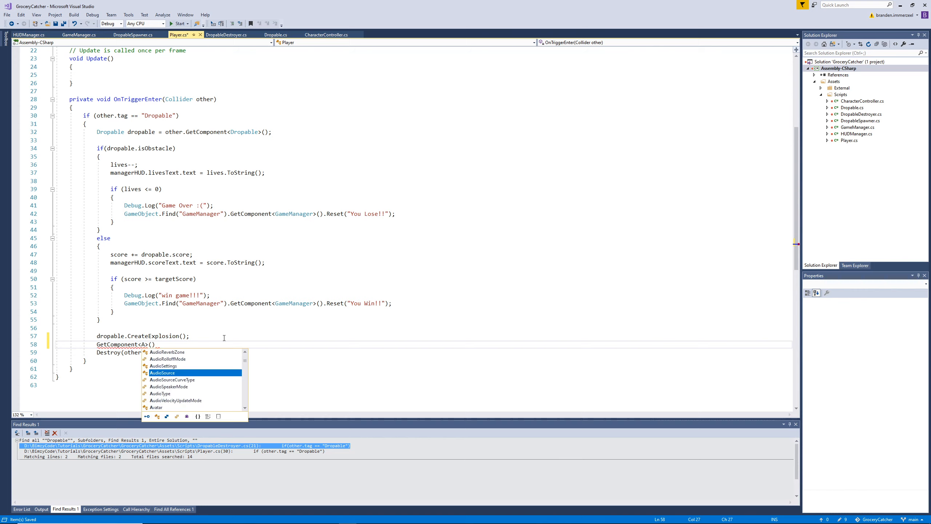
key(End)
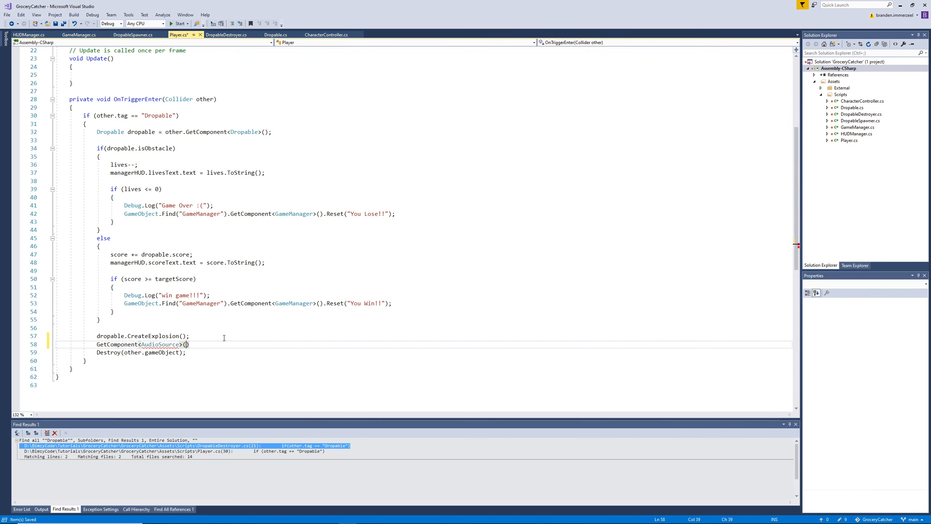
- Complete the AudioSource line with .PlayOneShot(dropable.hitClip); so that it plays the dropable's hit sound
text(.Pl)
key(Down)
key(Down)
key(Down)
key(Tab)
text(();)
key(Left)
key(Left)
text(dropable)
text(.)
text(hitClip)
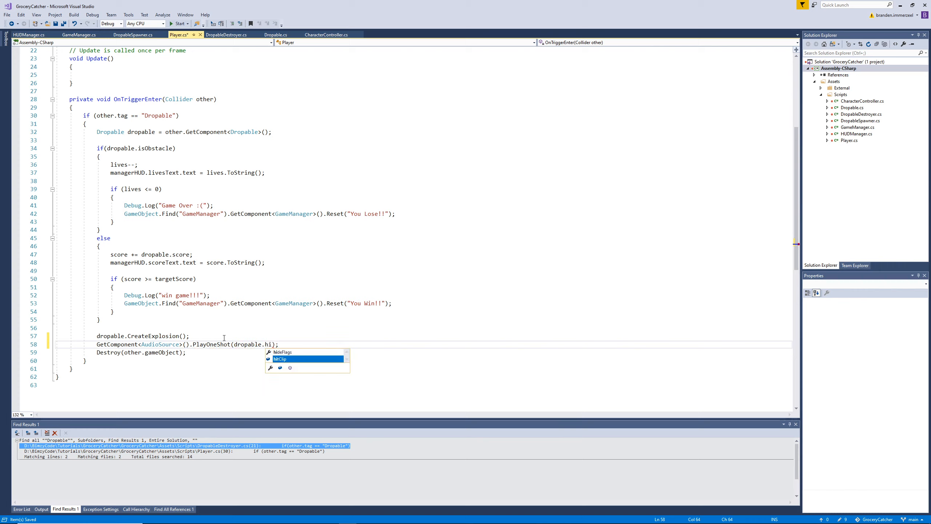
- Save the Player.cs script and switch back to the Unity editor
key(ctrl+s)
click(275, 319)
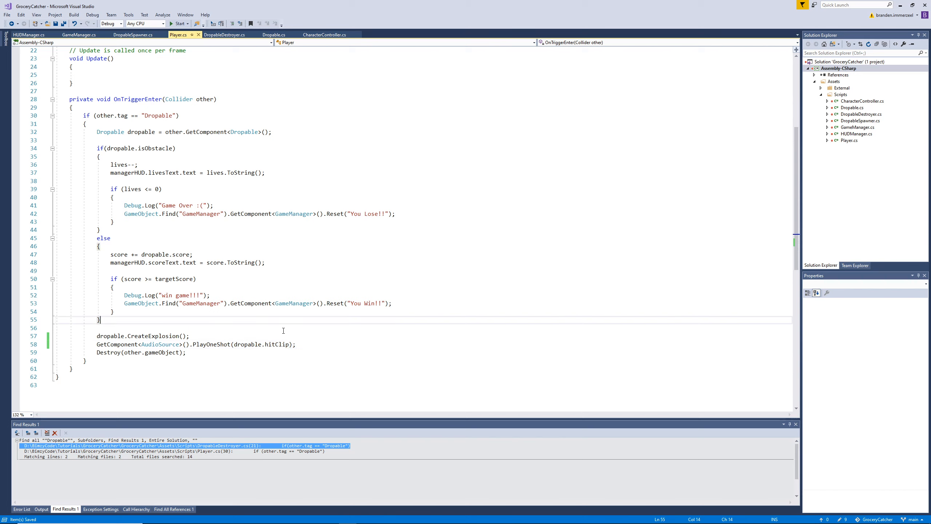
click(334, 218)
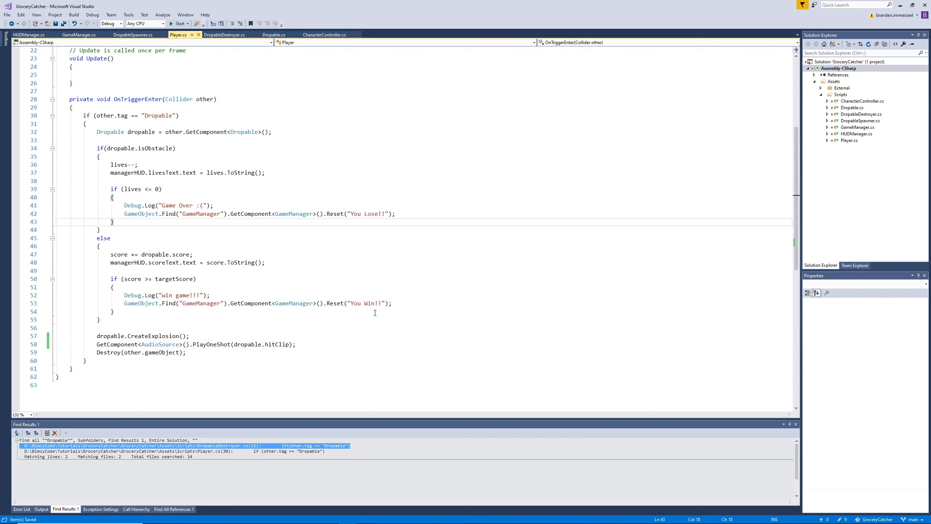
click(365, 516)
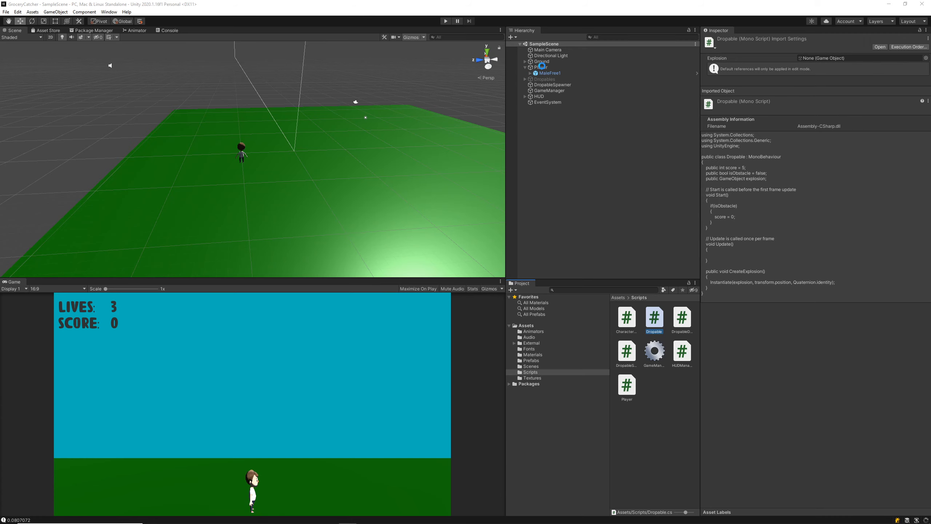
- Add an Audio Source component to the Player object, turn off its Play On Awake option, and save the scene
click(540, 67)
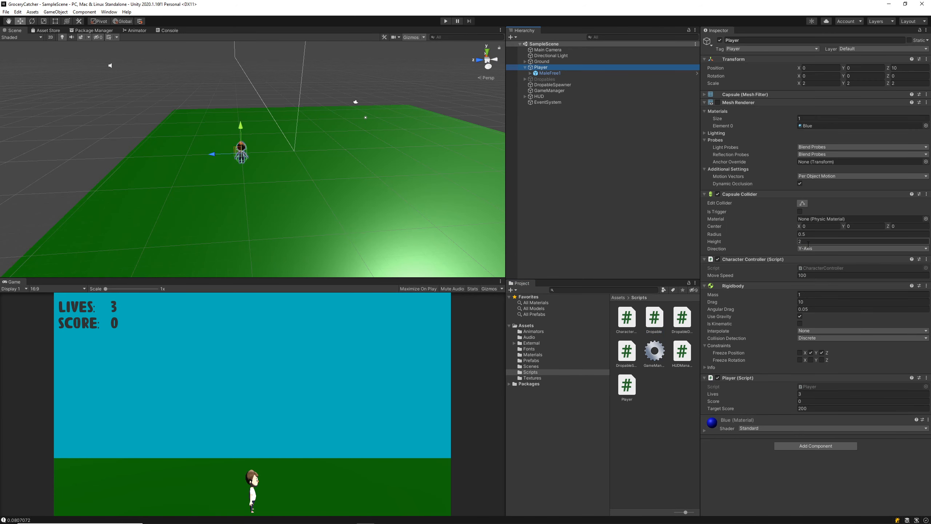
click(800, 449)
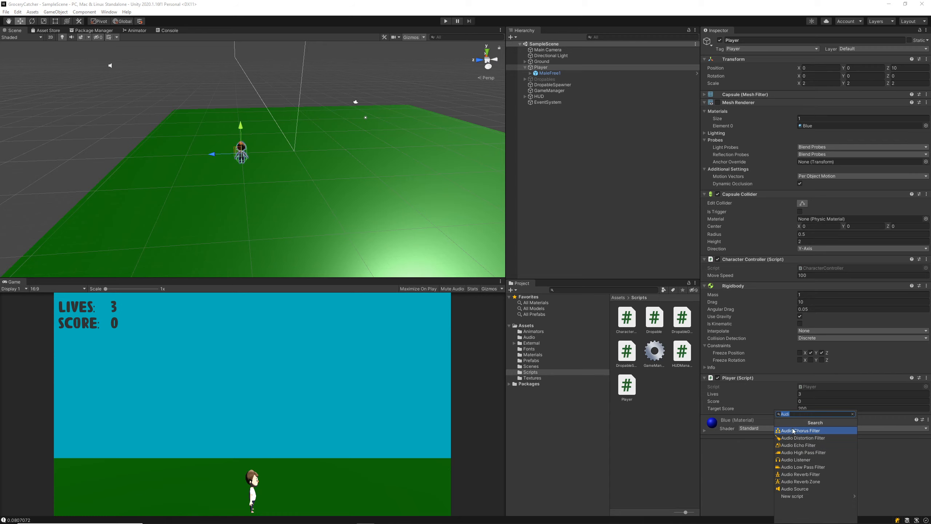
click(799, 414)
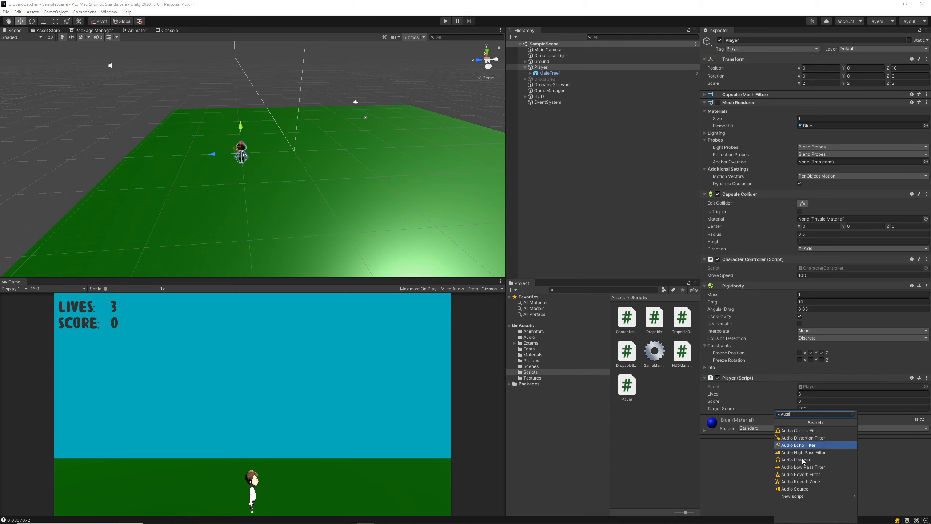
click(790, 489)
scroll(792, 438, down, 5)
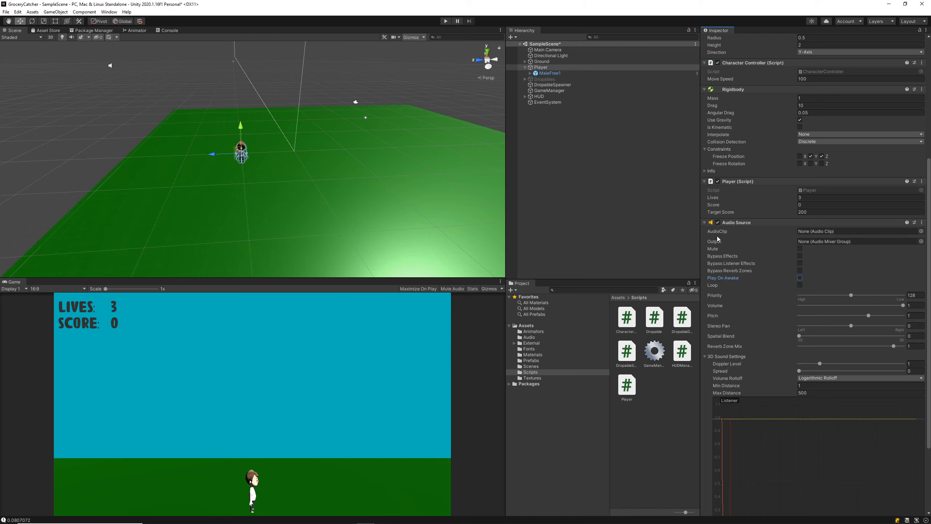
click(536, 134)
key(ctrl+s)
click(541, 67)
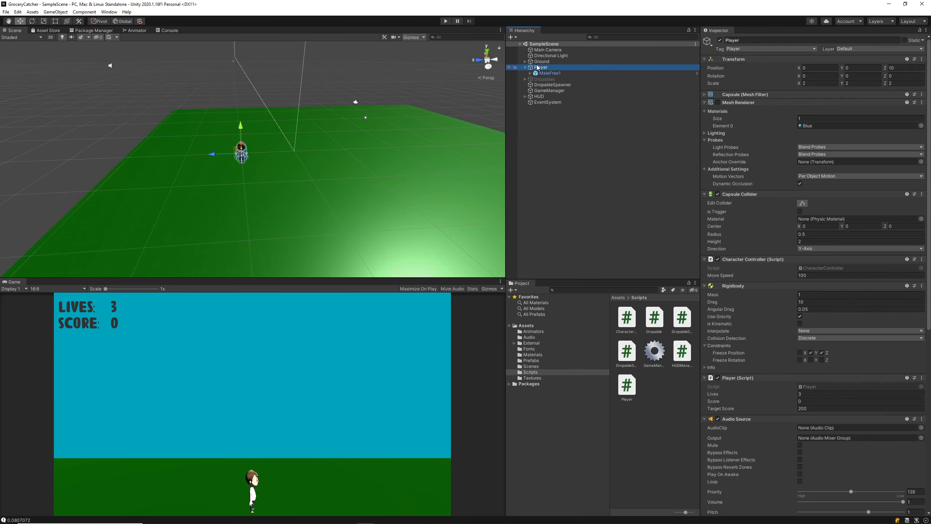
- Create a folder named Dropables inside the Prefabs folder
click(546, 361)
click(629, 321)
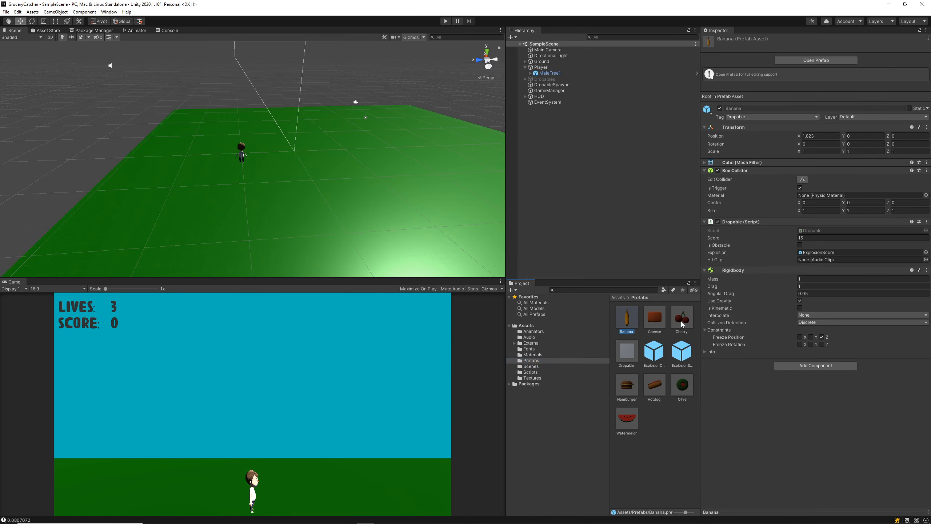
right_click(662, 433)
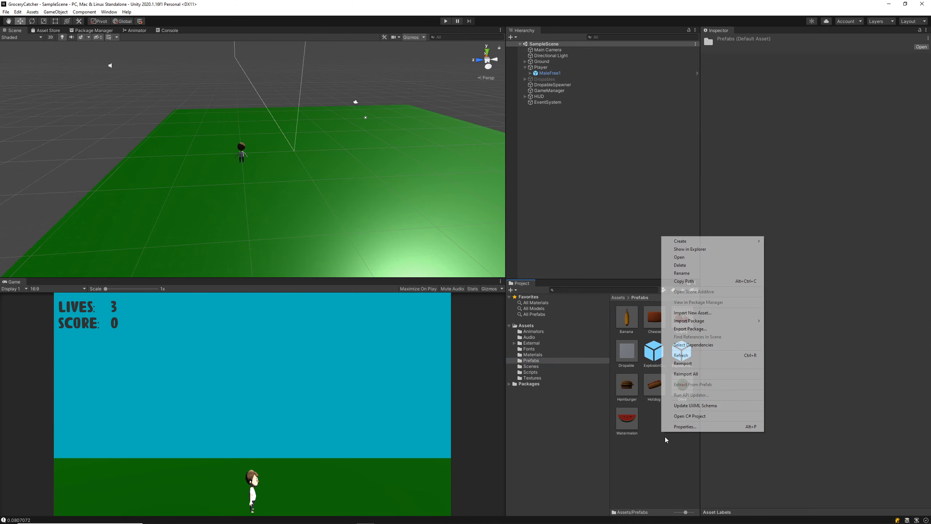
mouse_move(747, 241)
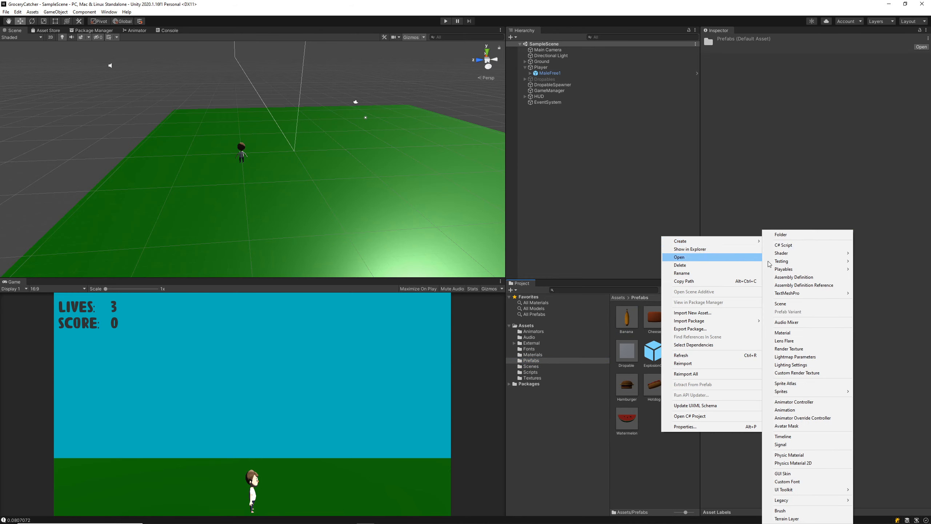
click(795, 236)
text(D)
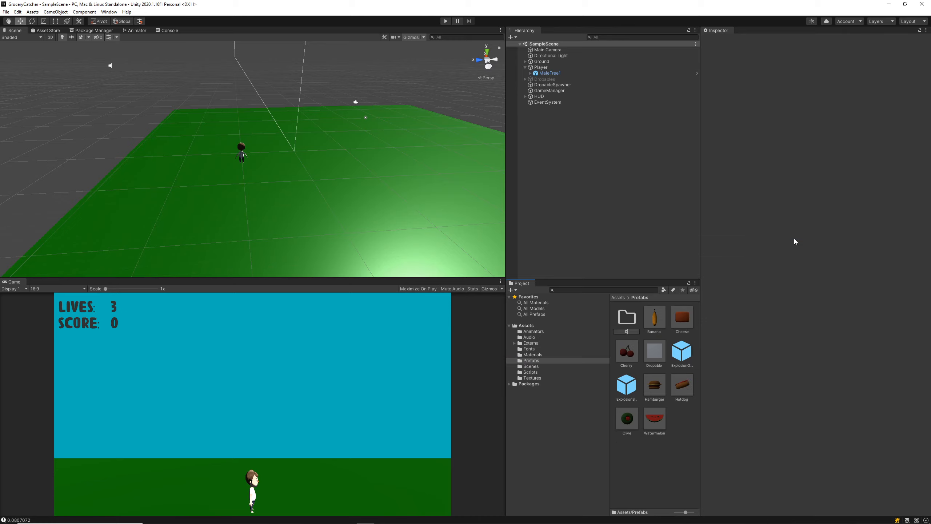
text(ropable)
key(Return)
click(658, 320)
ctrl+click(680, 323)
ctrl+click(662, 386)
ctrl+click(653, 422)
ctrl+click(629, 421)
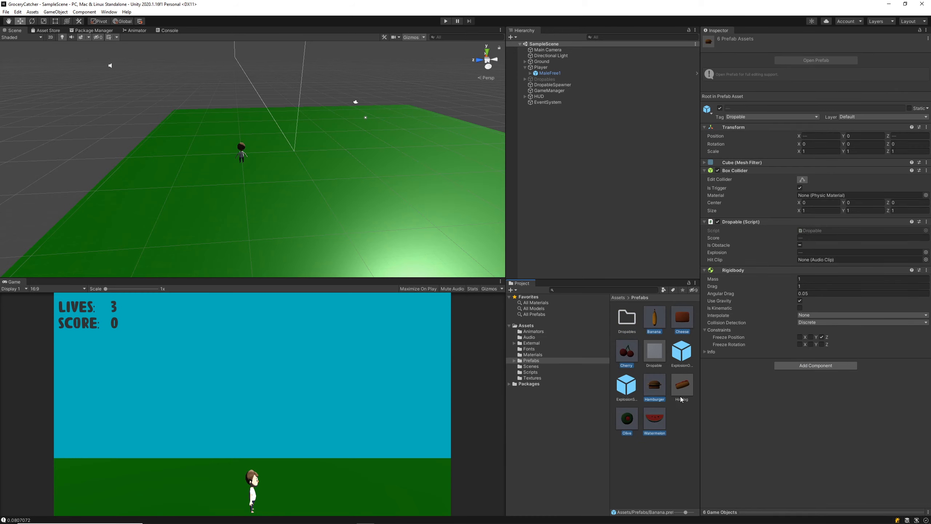
ctrl+click(680, 394)
click(659, 369)
- Move the Banana, Cheese, Cherry, Dropable, Hamburger, Hotdog, Olive and Watermelon prefabs into the Dropables folder
click(658, 397)
ctrl+click(654, 421)
ctrl+click(627, 421)
ctrl+click(681, 398)
ctrl+click(654, 317)
ctrl+click(654, 351)
ctrl+click(682, 317)
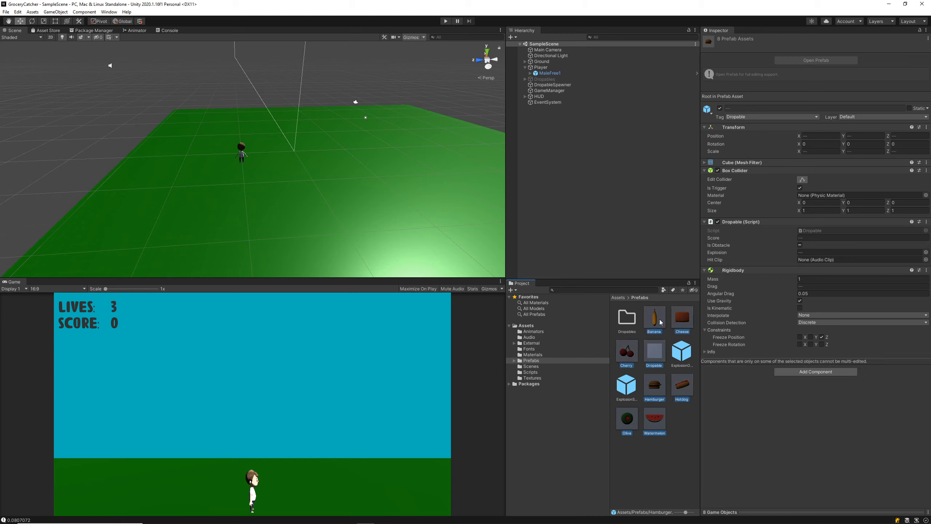
drag(682, 317, 626, 322)
- Create a folder named Scoring inside the Dropables folder
double_click(626, 320)
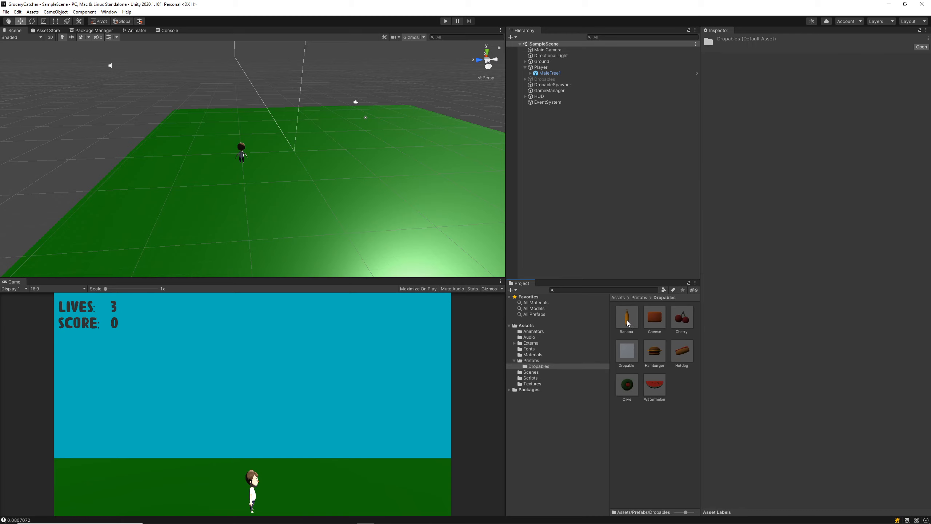
right_click(668, 418)
mouse_move(718, 231)
click(786, 228)
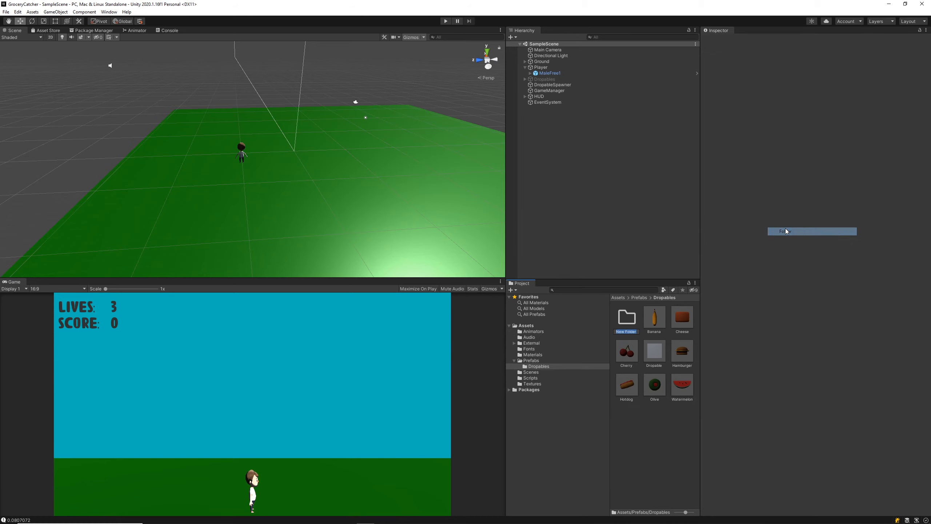
text(Scoring)
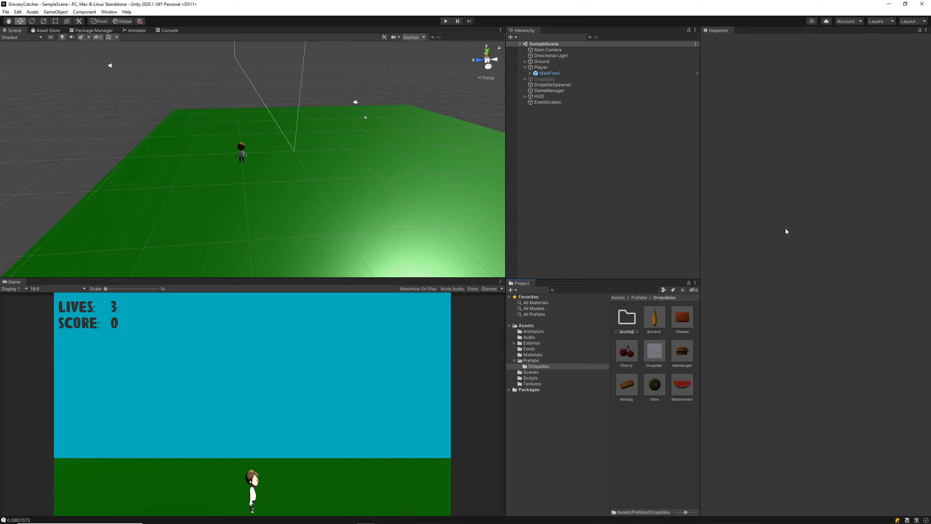
key(Return)
- Create a second folder named Obstacles inside the Dropables folder
right_click(643, 431)
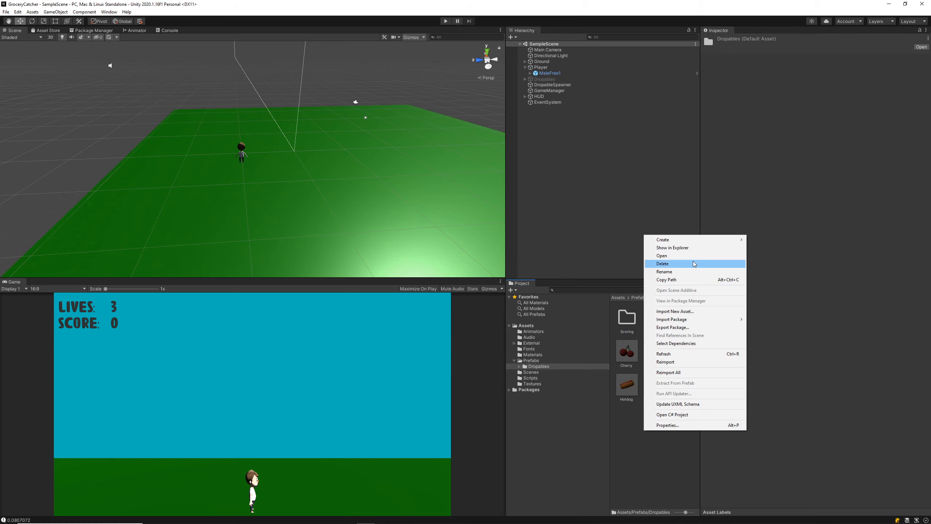
mouse_move(718, 238)
click(783, 234)
text(Obstacles)
key(Return)
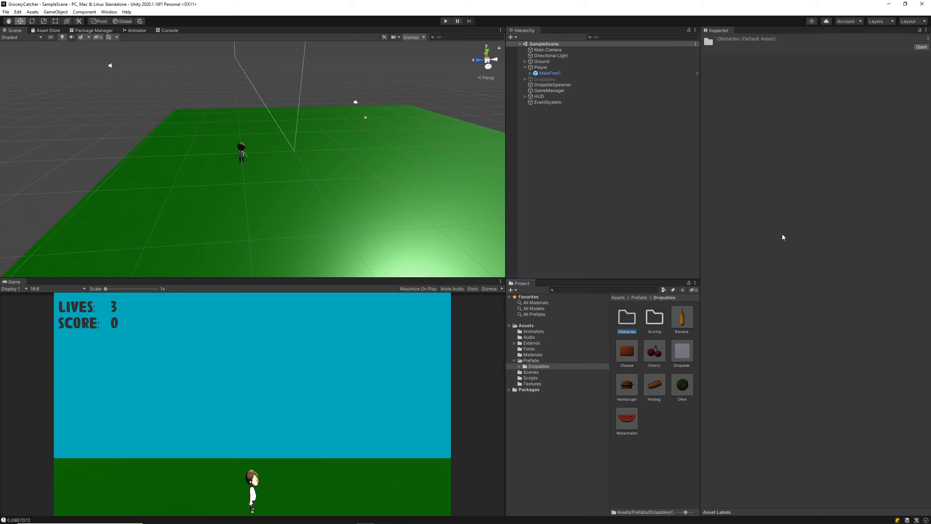
- Move Cheese, Hamburger and Hotdog into the Obstacles folder, and Banana, Cherry, Olive and Watermelon into the Scoring folder
click(636, 363)
ctrl+click(637, 383)
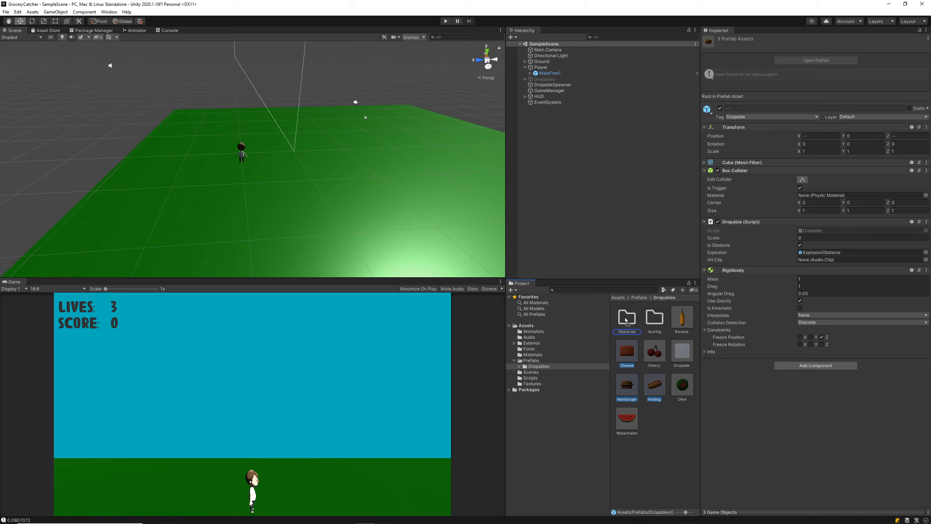
drag(626, 321, 626, 321)
ctrl+click(678, 348)
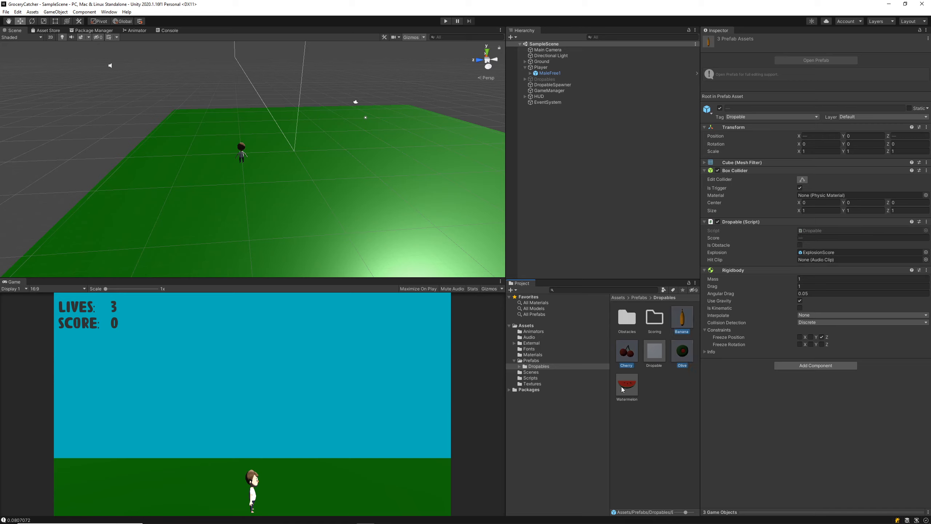
drag(658, 317, 658, 317)
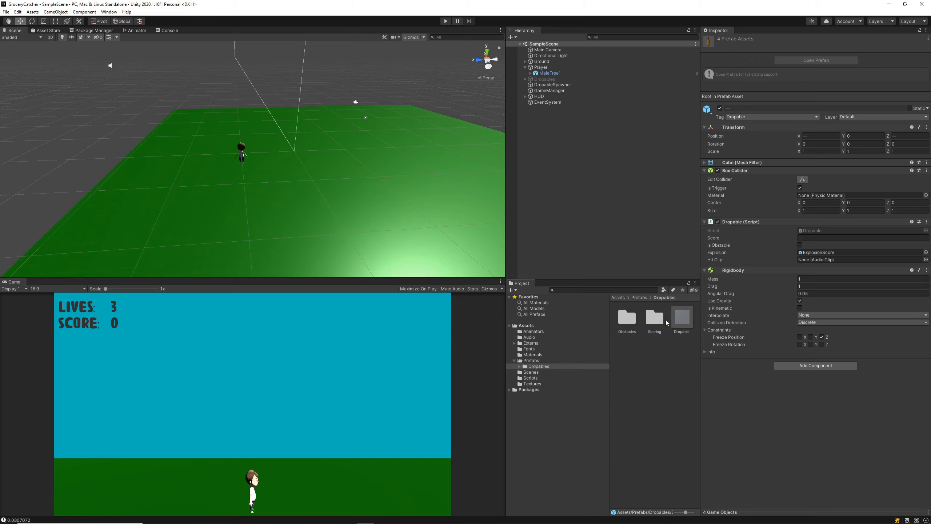
double_click(656, 329)
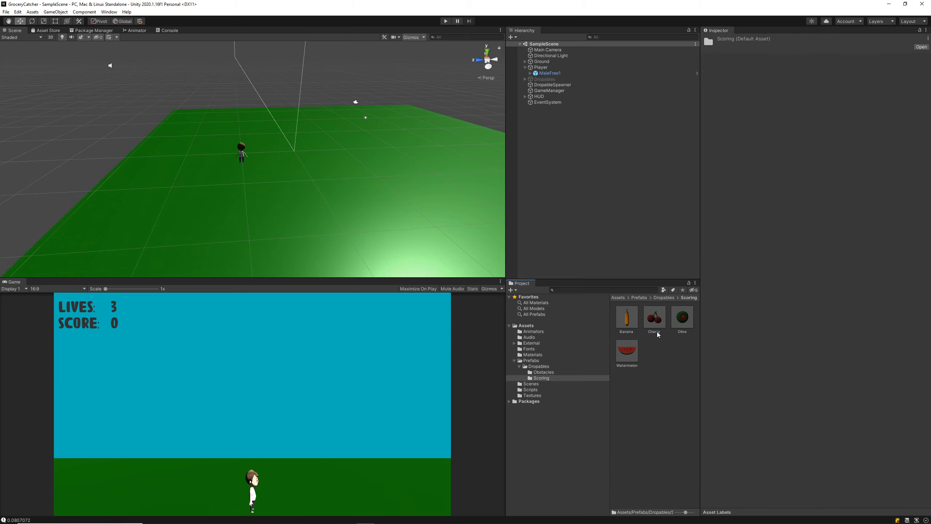
- Assign the obstacle audio clip as the Hit Clip of the Cheese, Hamburger and Hotdog prefabs together
click(558, 372)
click(660, 318)
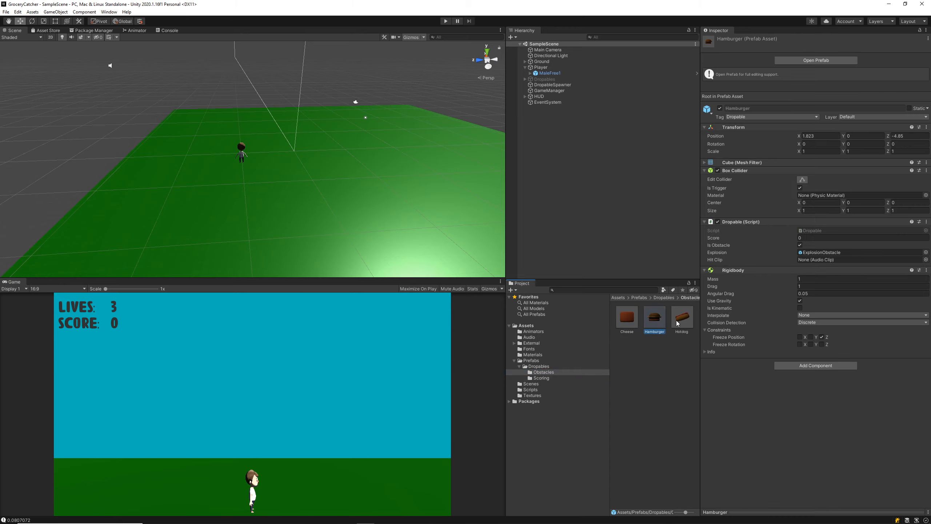
shift+click(681, 321)
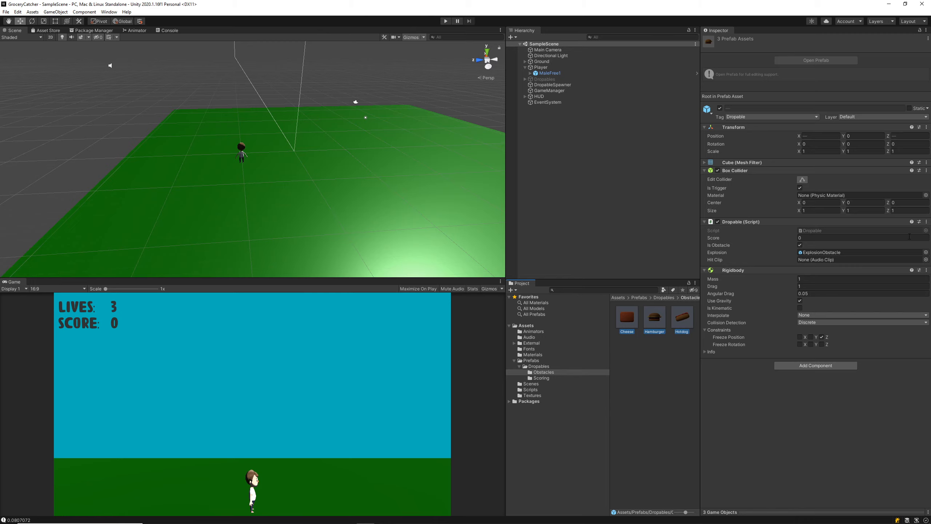
click(925, 259)
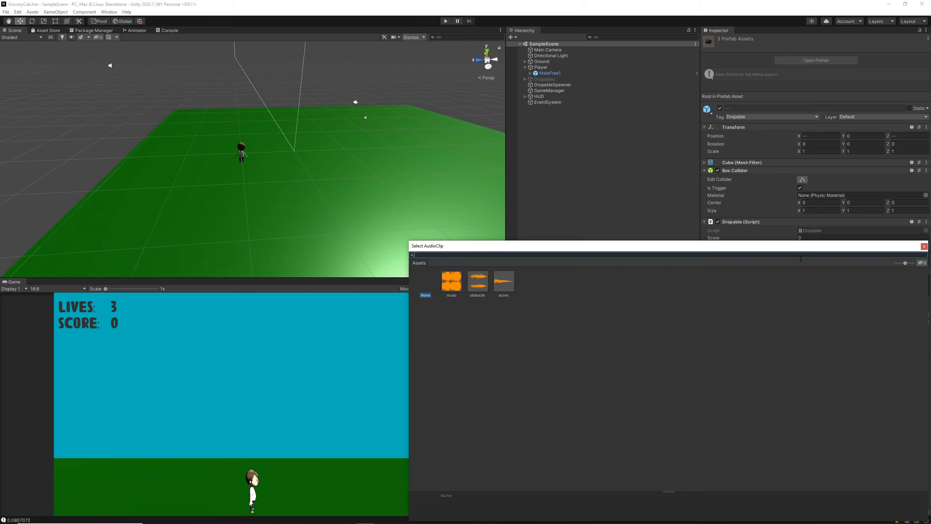
double_click(481, 282)
click(683, 357)
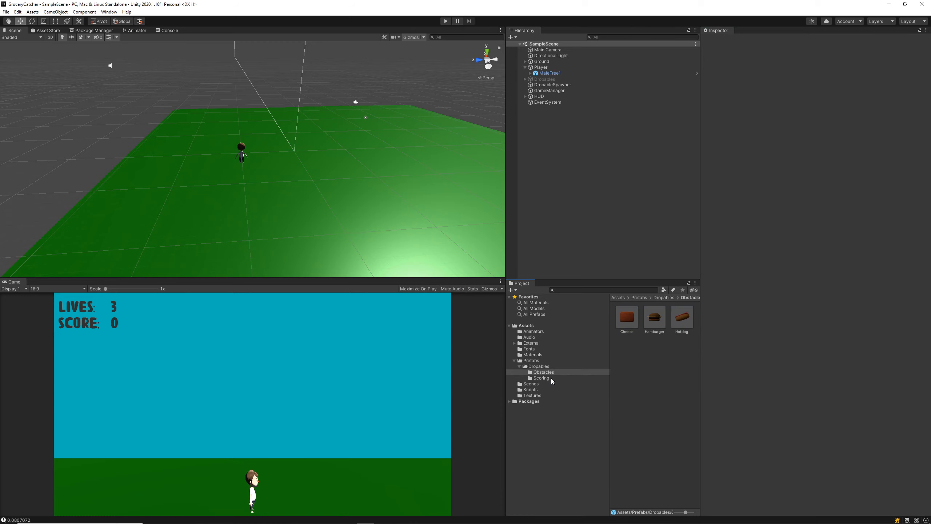
- Assign the score audio clip as the Hit Clip of the Banana, Cherry, Olive and Watermelon prefabs together
click(550, 378)
click(630, 322)
shift+click(632, 364)
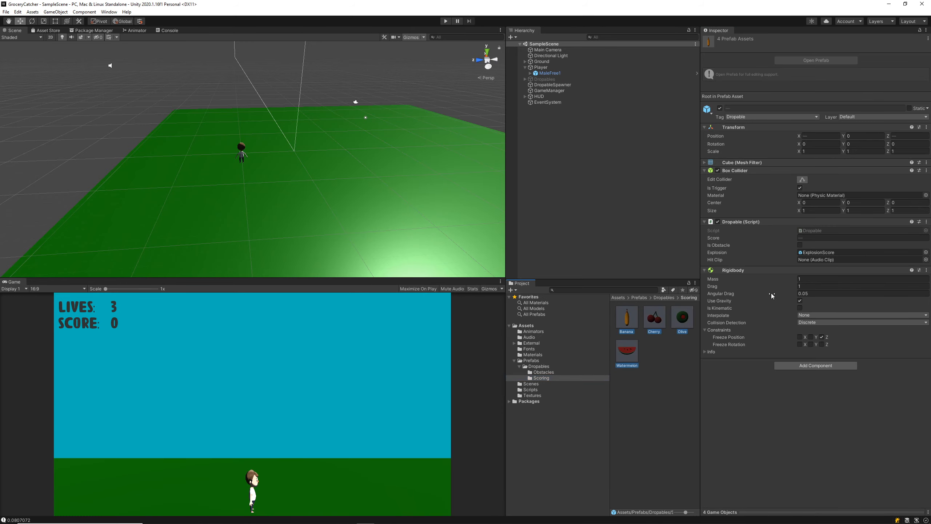
click(926, 260)
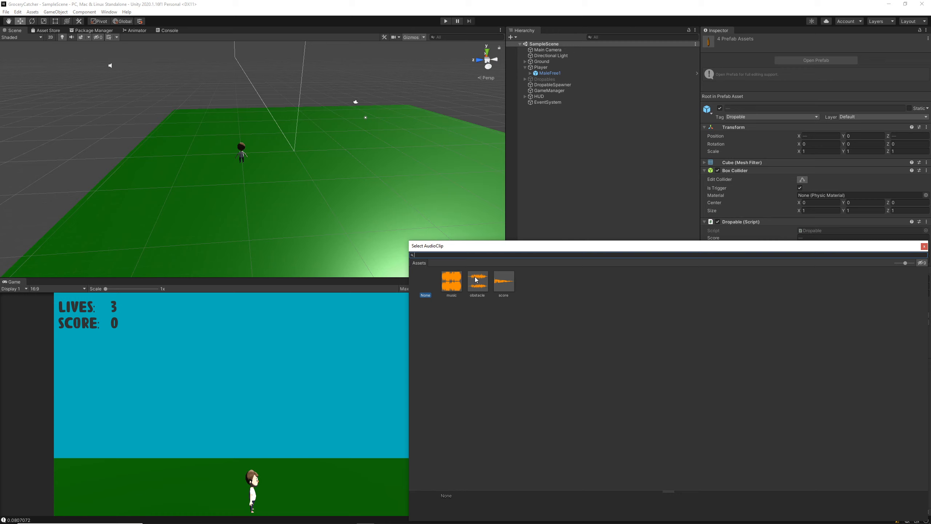
click(503, 281)
double_click(503, 281)
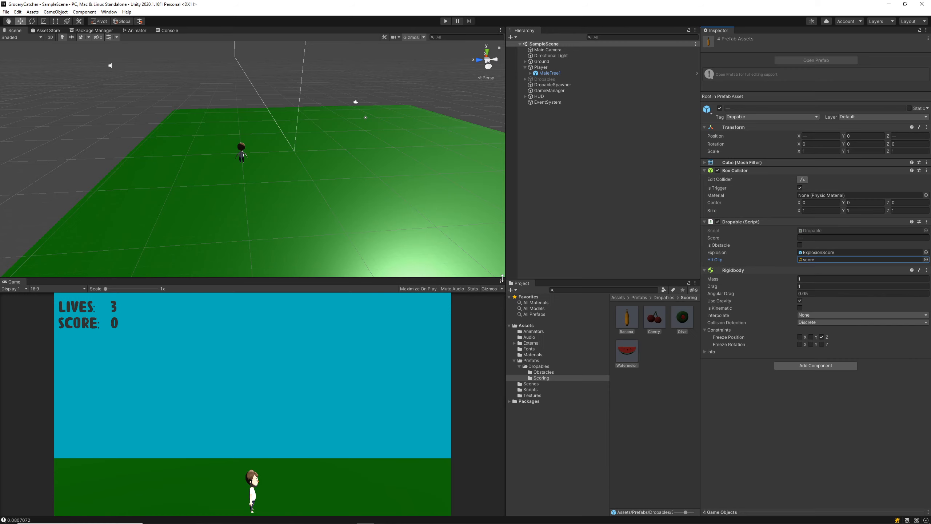
click(668, 364)
- Run the game and move the character from side to side into falling items to test the hit sounds
click(453, 204)
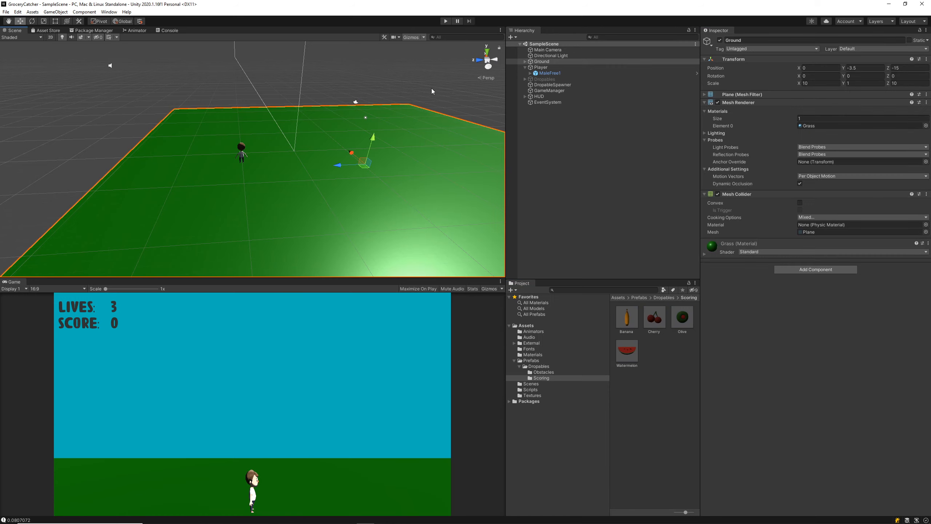
click(415, 87)
click(446, 21)
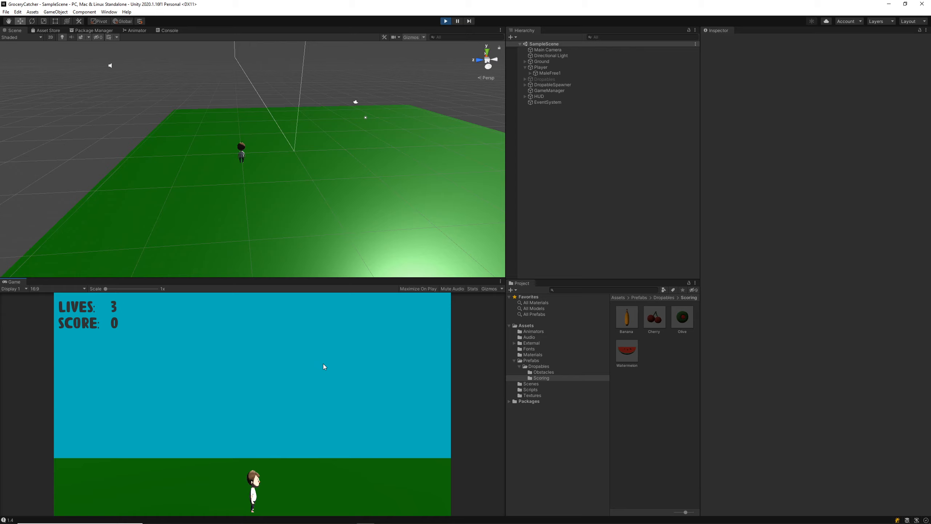
key(Left)
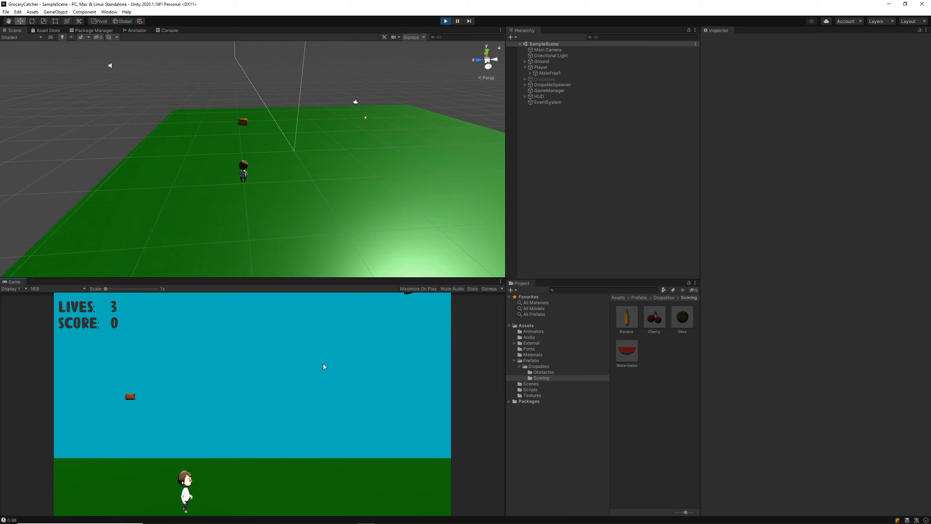
key(Right)
key(Left)
key(Right)
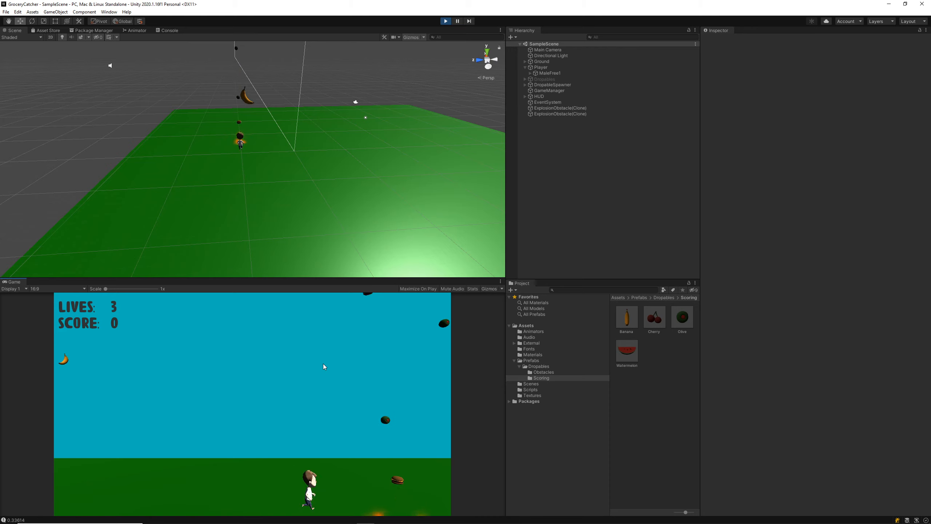
key(Right)
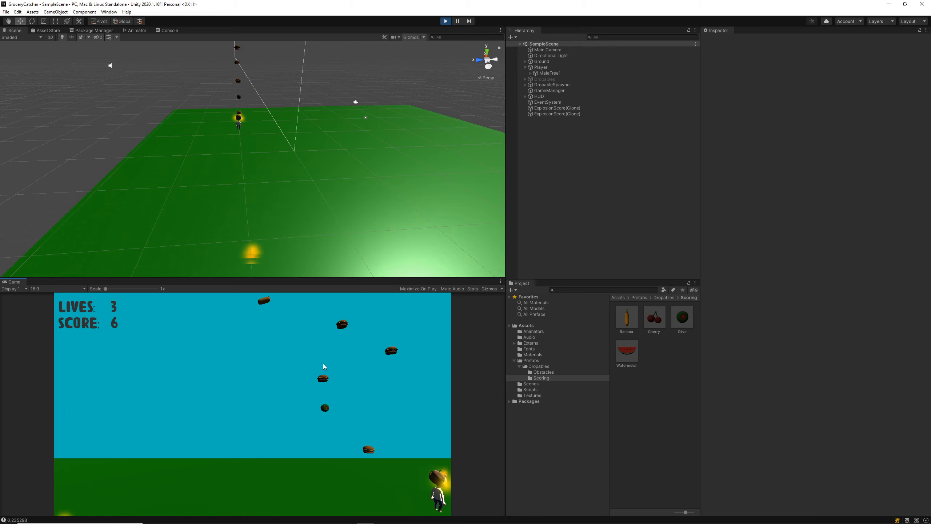
key(Left)
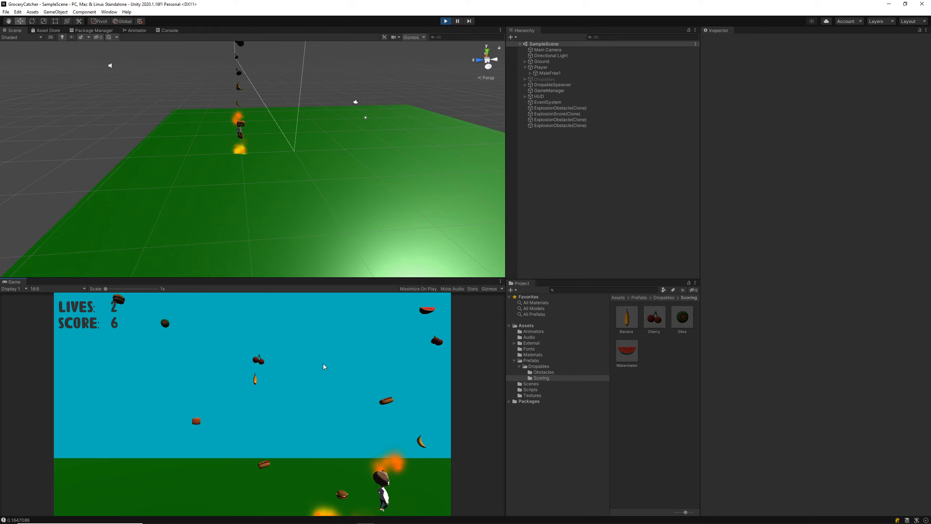
key(Left)
key(Right)
key(Left)
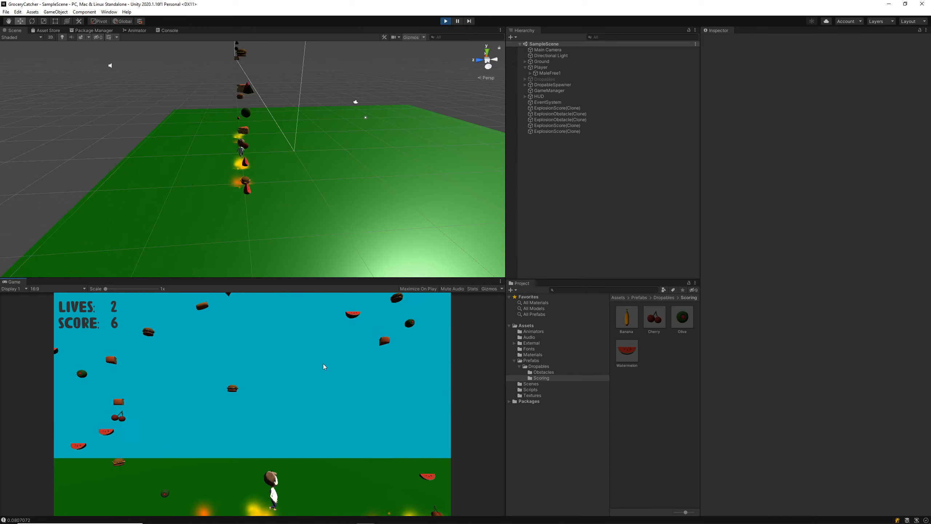
key(Left)
key(Right)
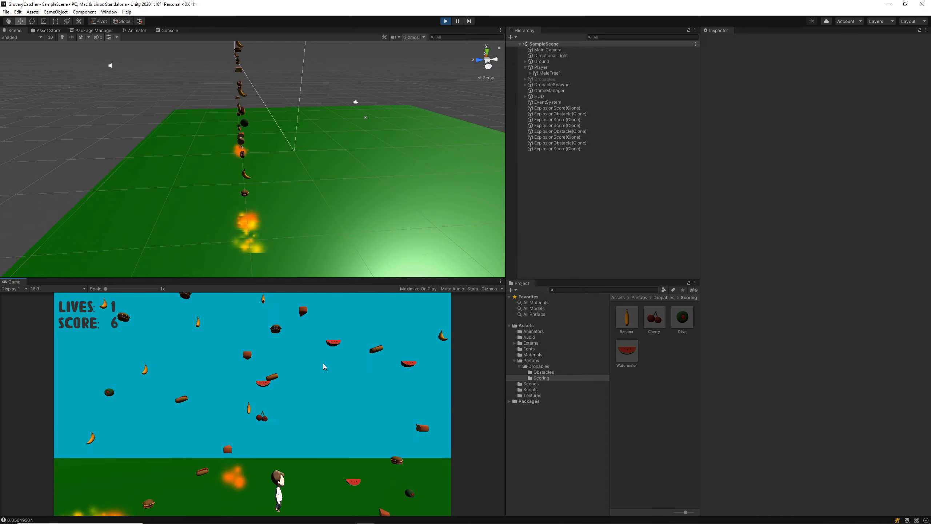
key(Left)
key(Right)
key(Left)
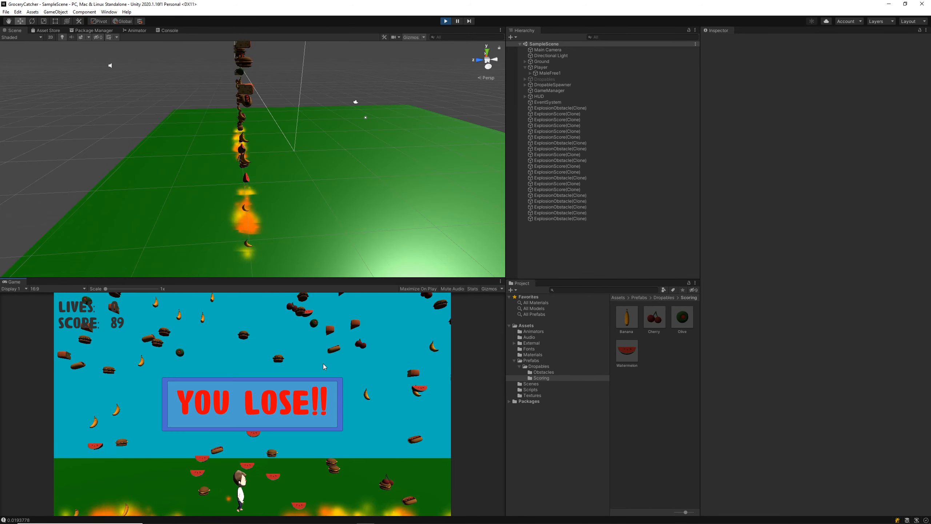